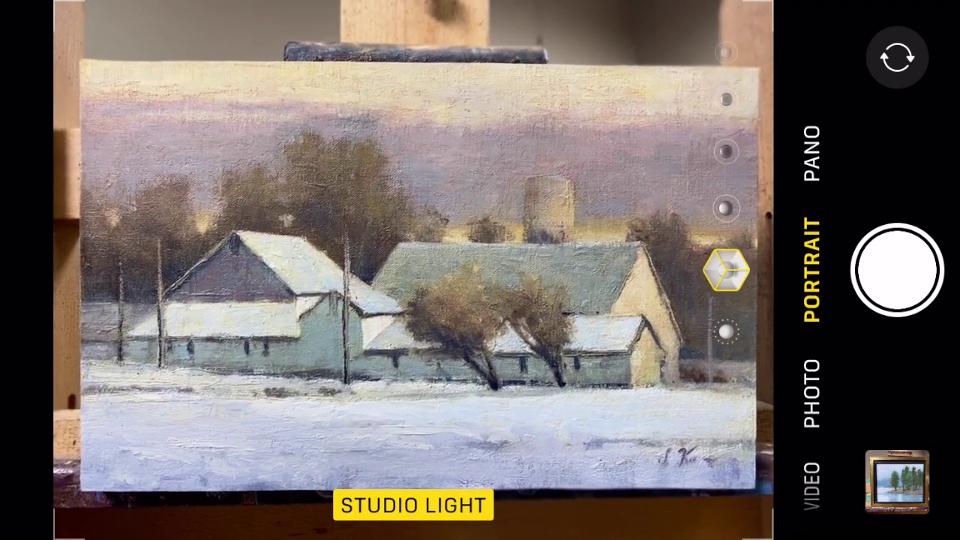
- Capture a Portrait-mode photo of the snowy barn painting on the easel
left_click(896, 269)
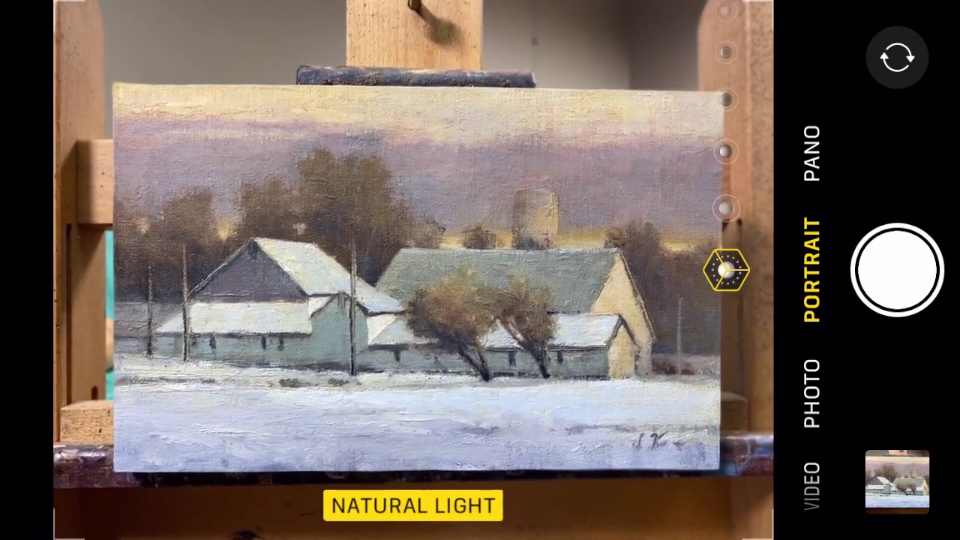
- Shoot the barn painting in Natural Light and standard Photo mode, then view the newest shot
left_click(897, 270)
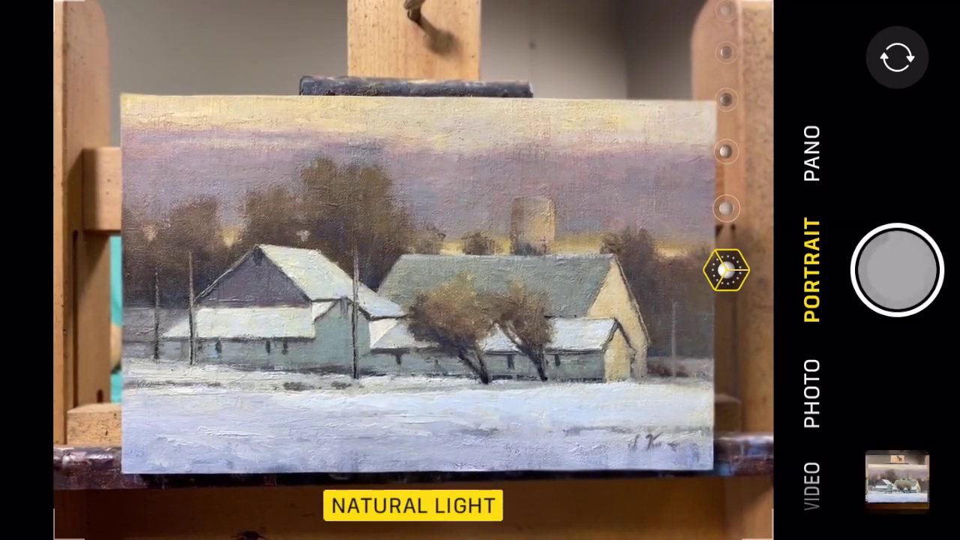
left_click(811, 394)
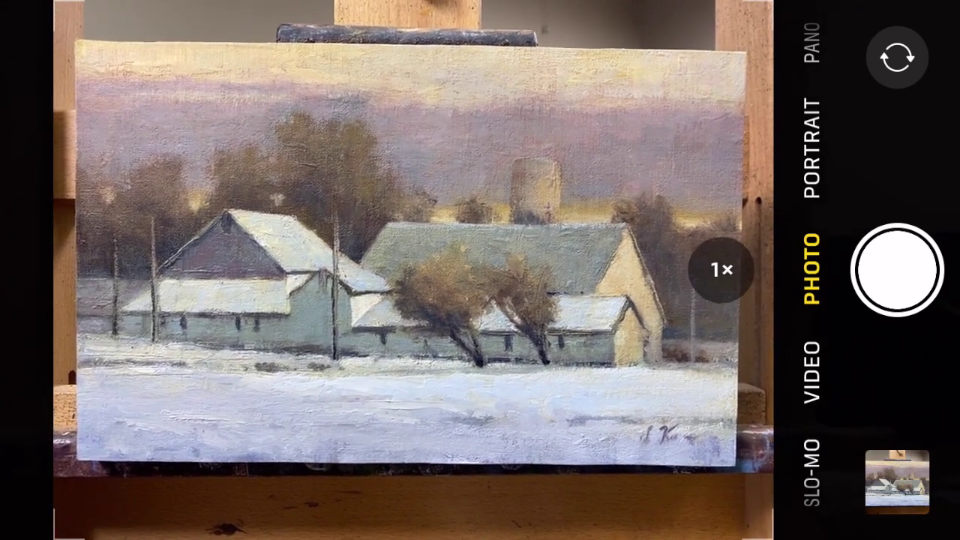
left_click(897, 269)
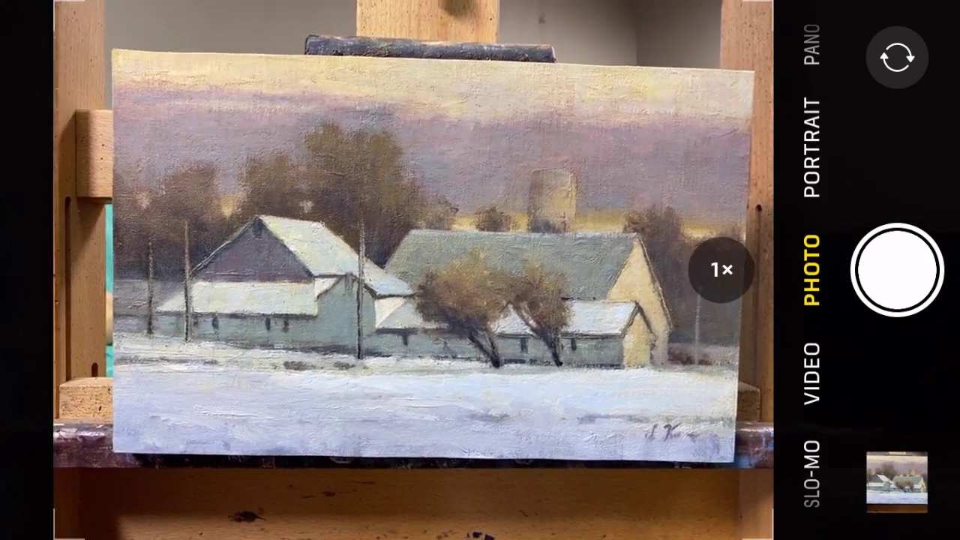
left_click(896, 482)
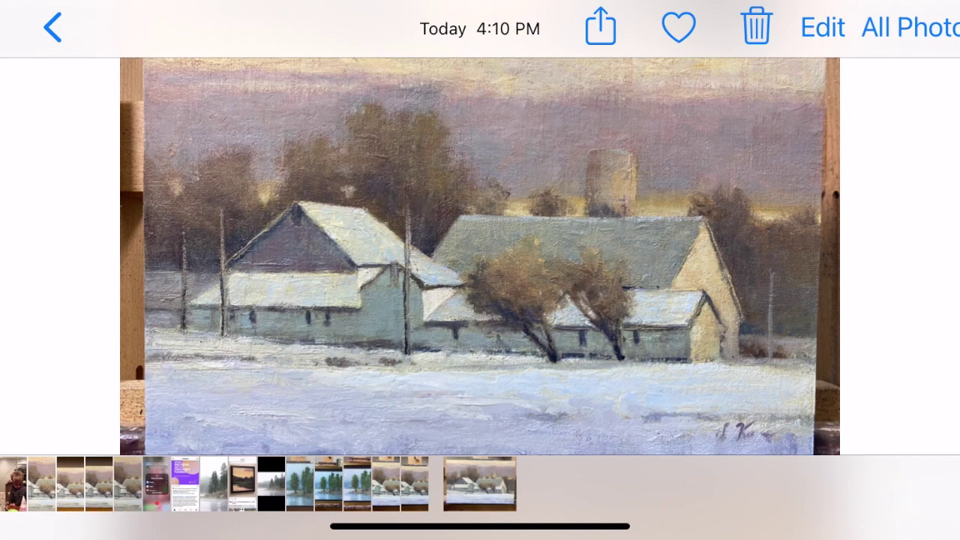
- Go back two photos to the portrait barn shot and start editing it
left_click_drag(375, 254, 675, 255)
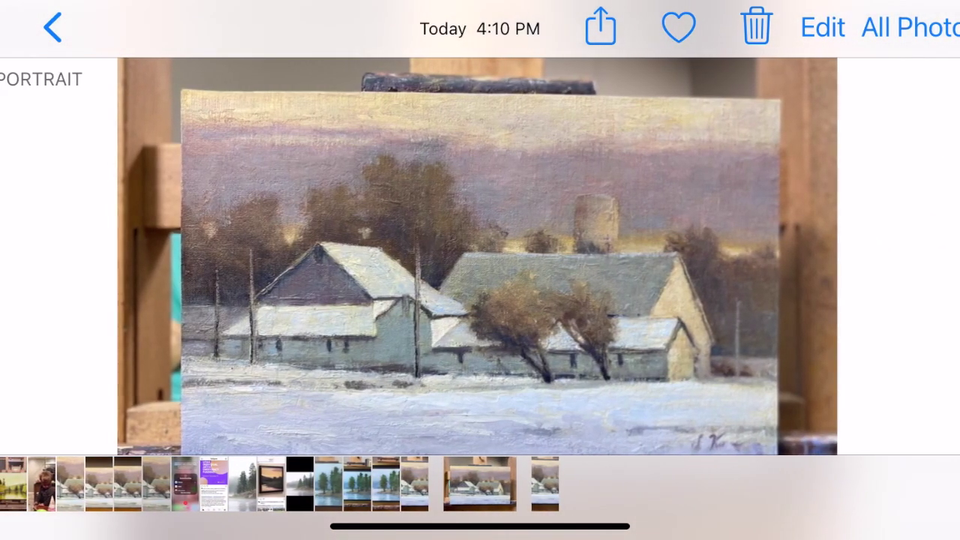
left_click_drag(375, 255, 674, 255)
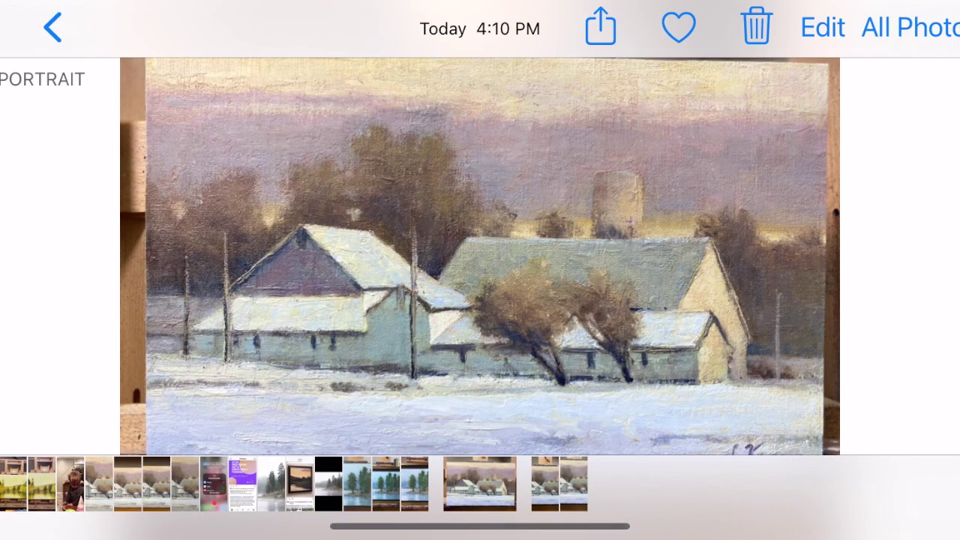
left_click(822, 28)
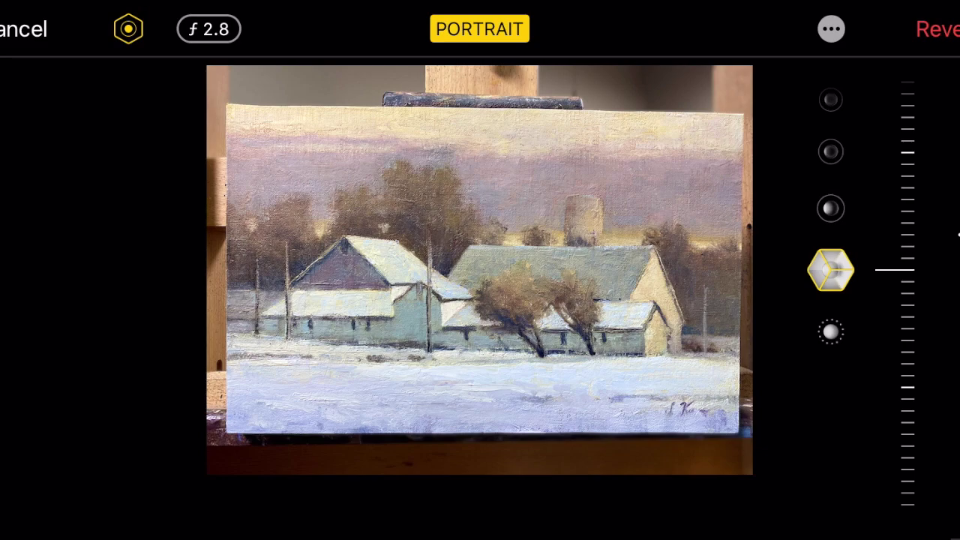
- Set lighting intensity to 53, straighten slightly, and crop all four edges to the painting's border
left_click_drag(878, 262, 881, 284)
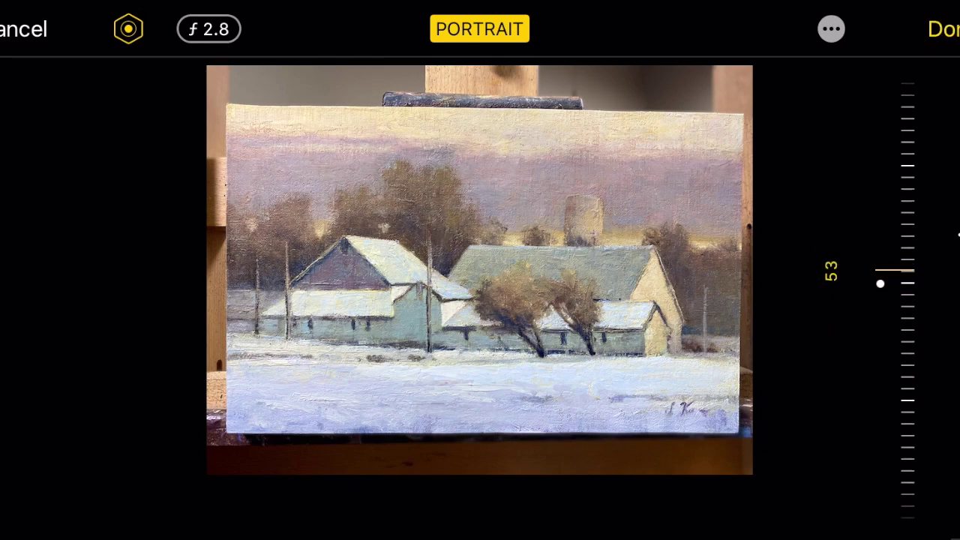
left_click(958, 353)
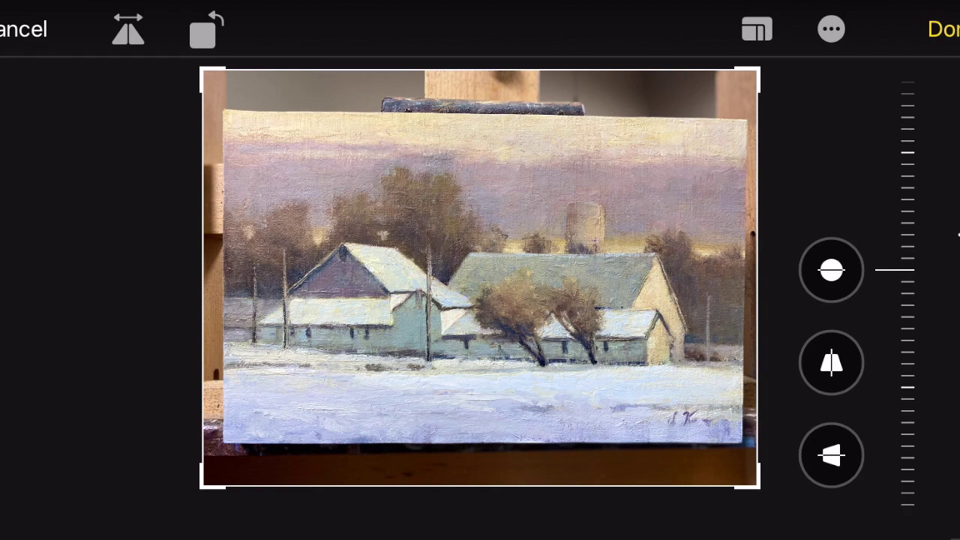
left_click_drag(907, 267, 907, 268)
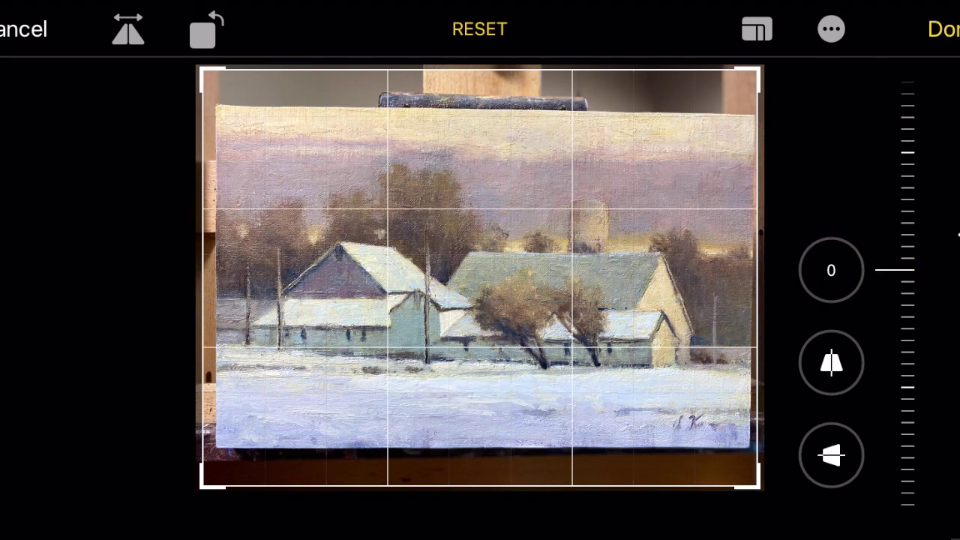
left_click_drag(201, 278, 217, 277)
left_click_drag(487, 486, 488, 448)
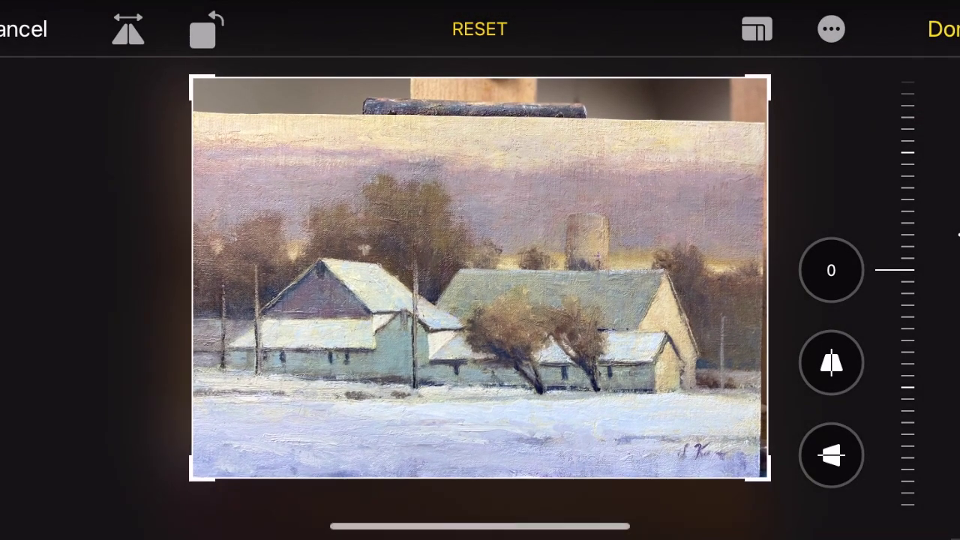
left_click_drag(480, 78, 479, 116)
left_click_drag(769, 300, 759, 300)
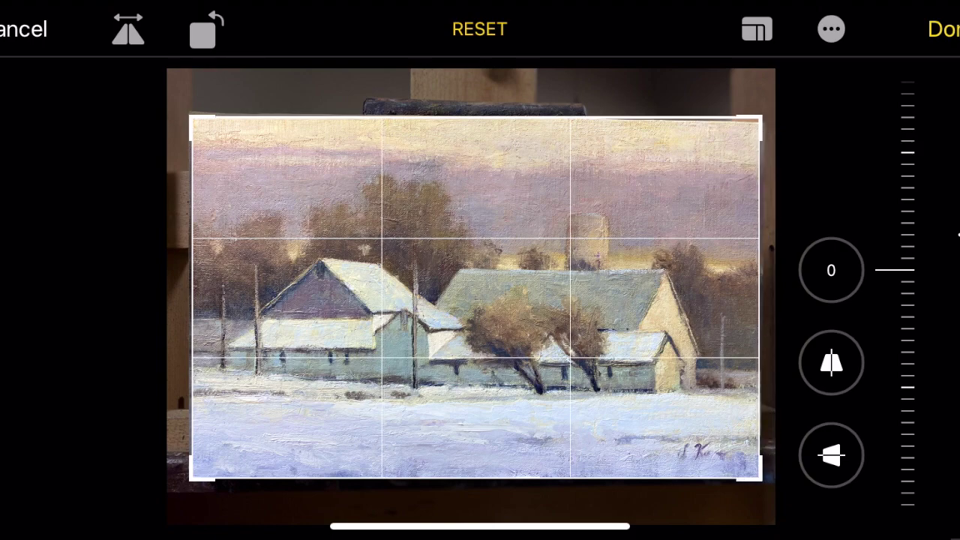
left_click_drag(480, 116, 480, 122)
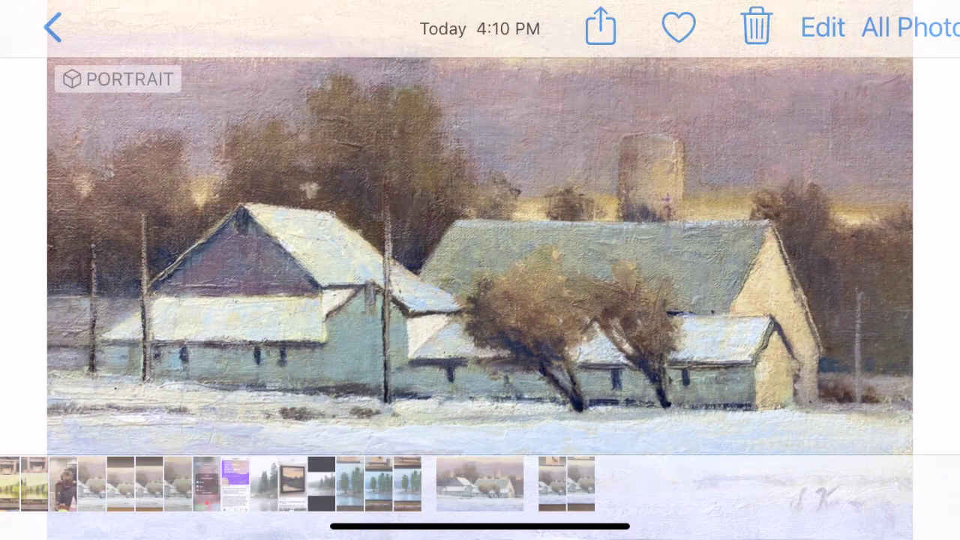
left_click(823, 28)
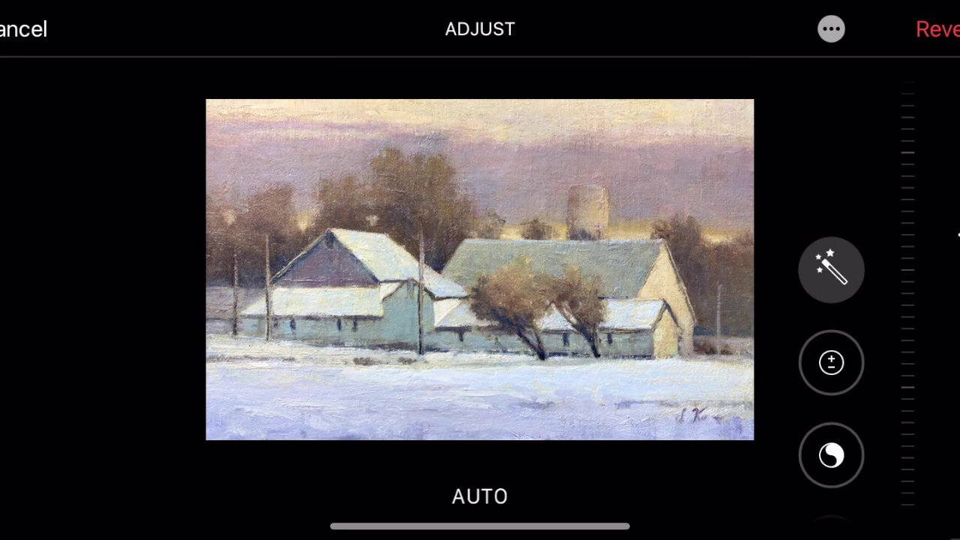
- Set Exposure to -39, Brilliance to 15 and Highlights to -12
scroll(830, 360, "down", 2)
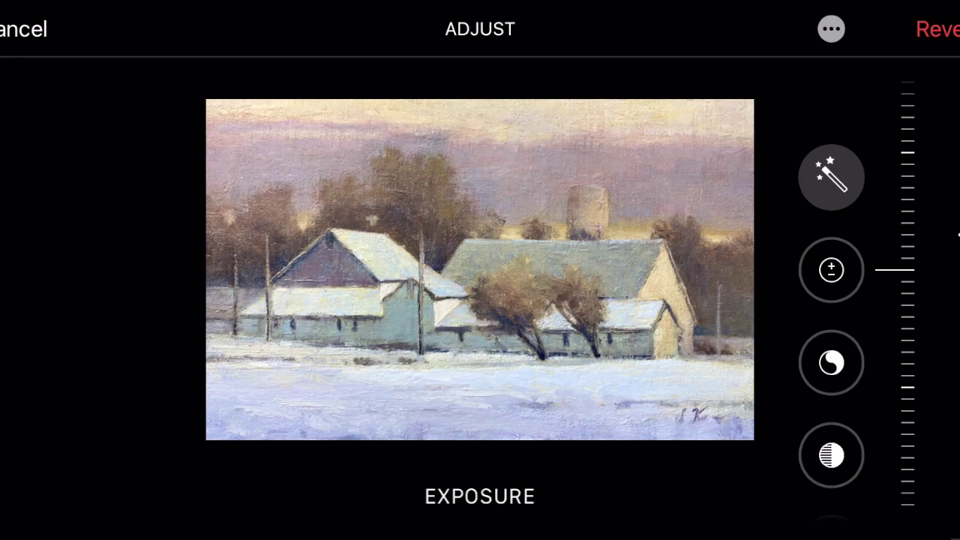
left_click_drag(878, 250, 880, 179)
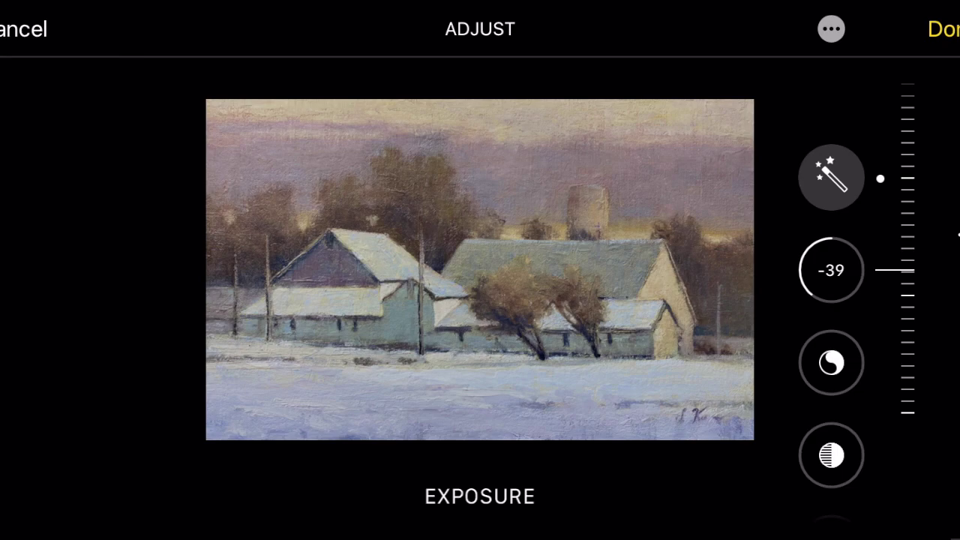
left_click(830, 363)
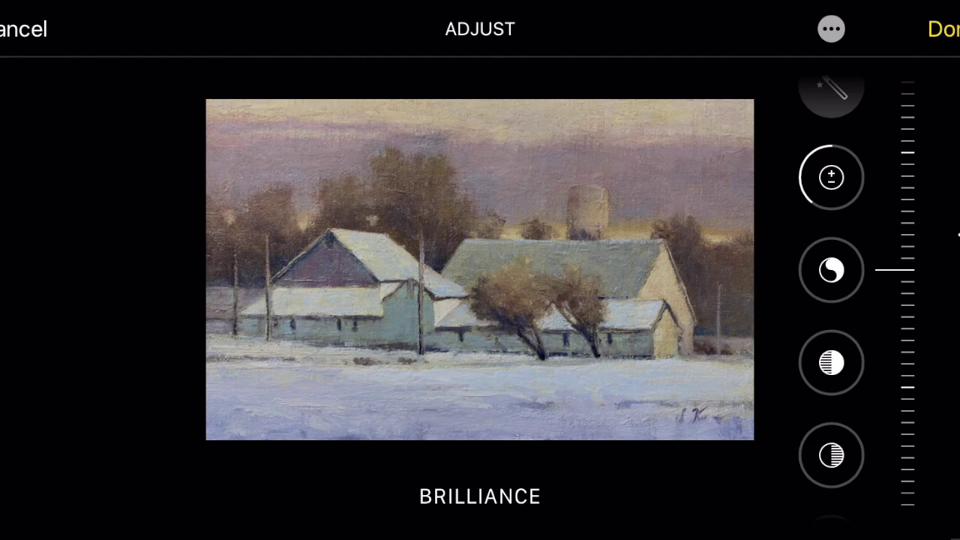
left_click_drag(880, 272, 880, 305)
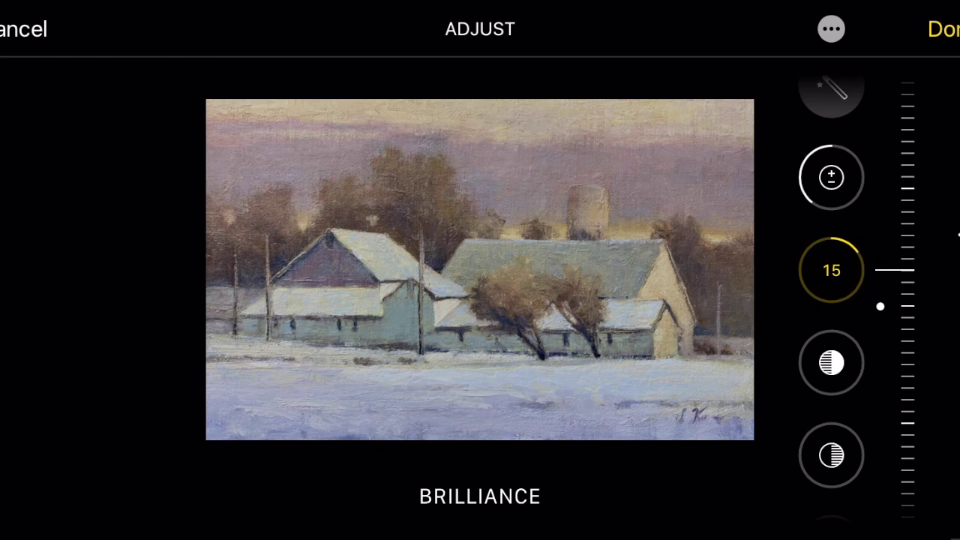
left_click(831, 363)
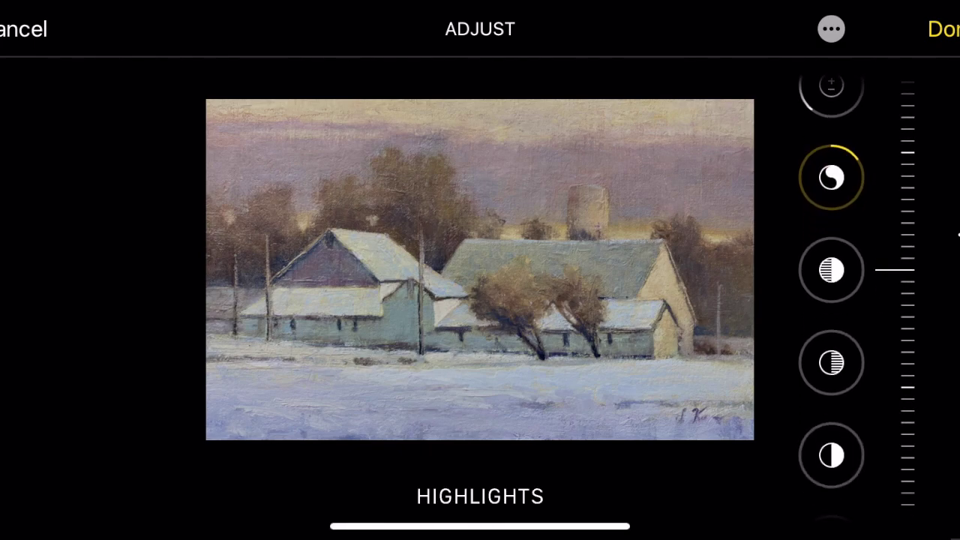
left_click_drag(878, 272, 880, 242)
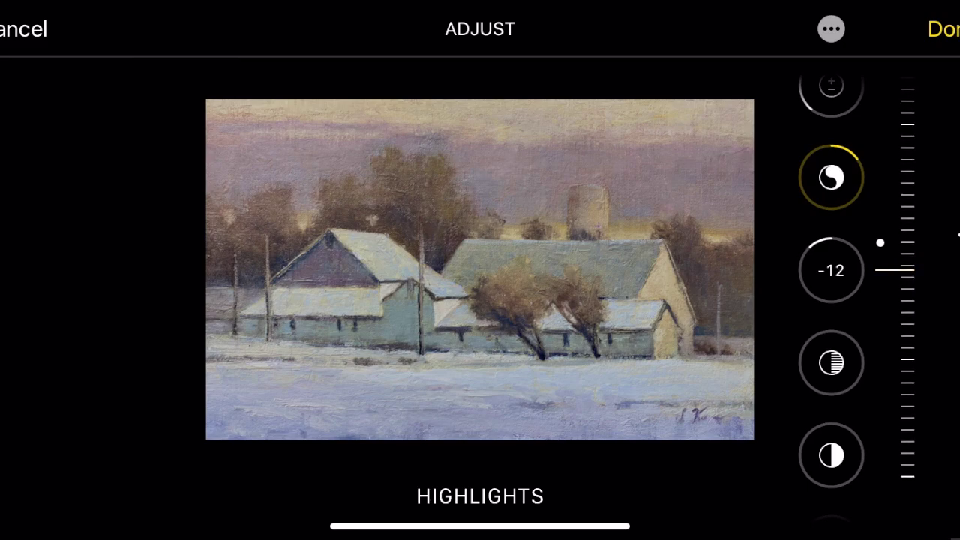
- Set Shadows to -45 and Contrast to -3
left_click(831, 363)
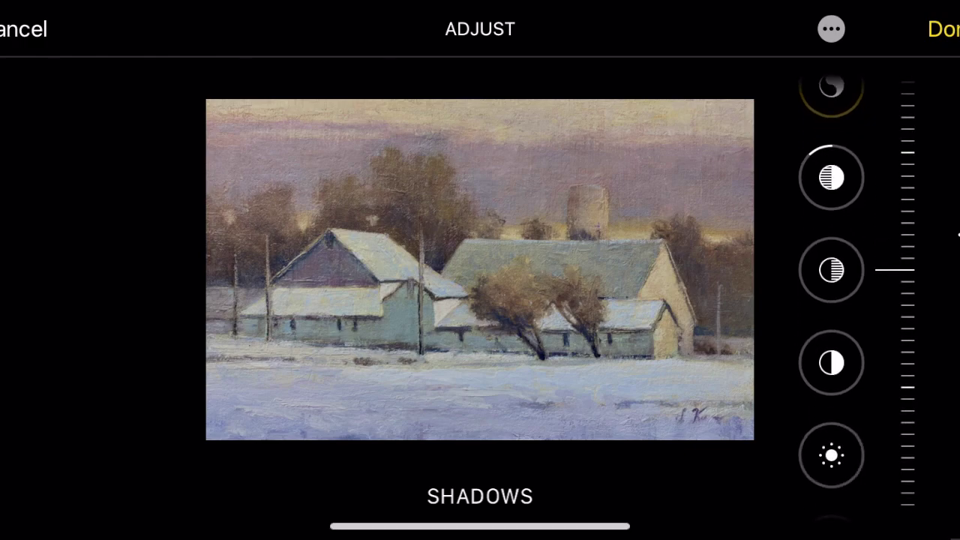
left_click_drag(881, 269, 880, 164)
left_click(831, 362)
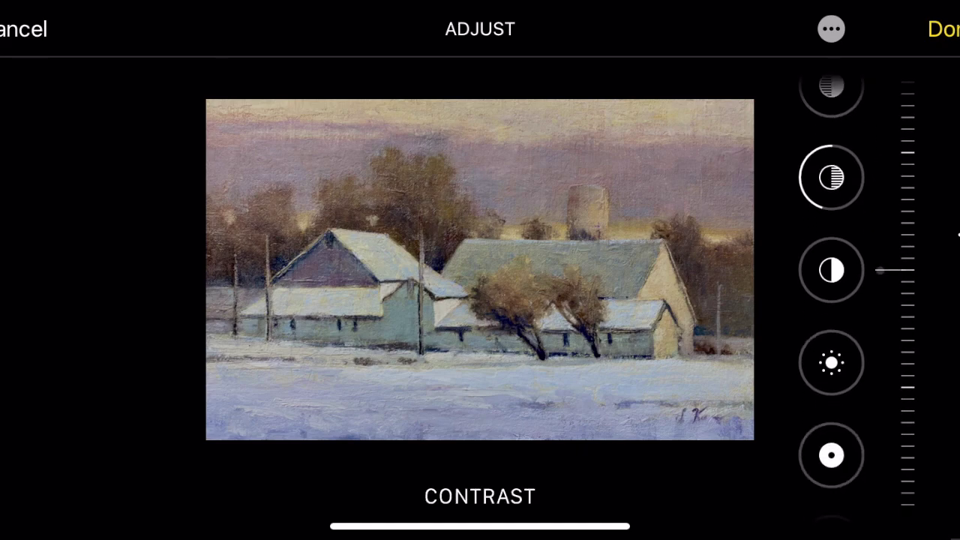
left_click_drag(880, 270, 880, 369)
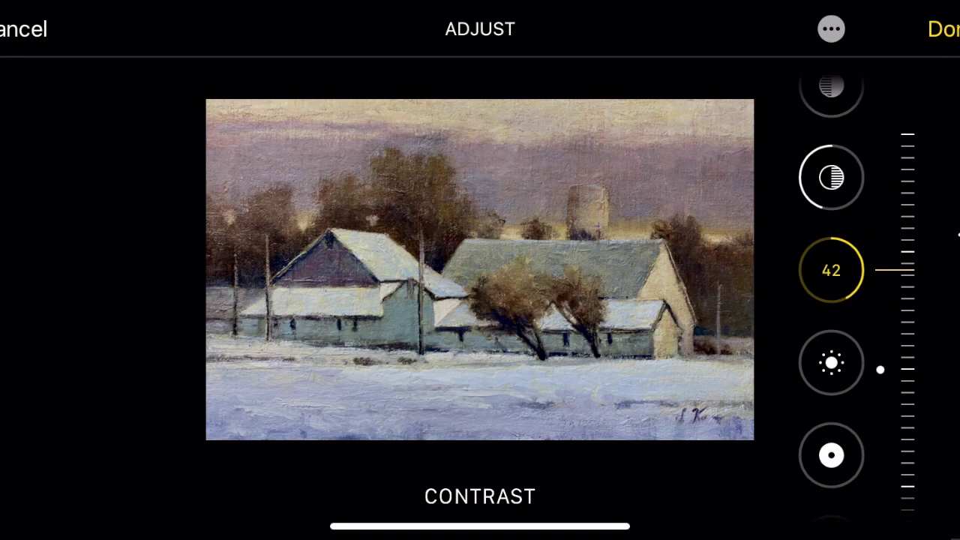
left_click_drag(880, 369, 880, 264)
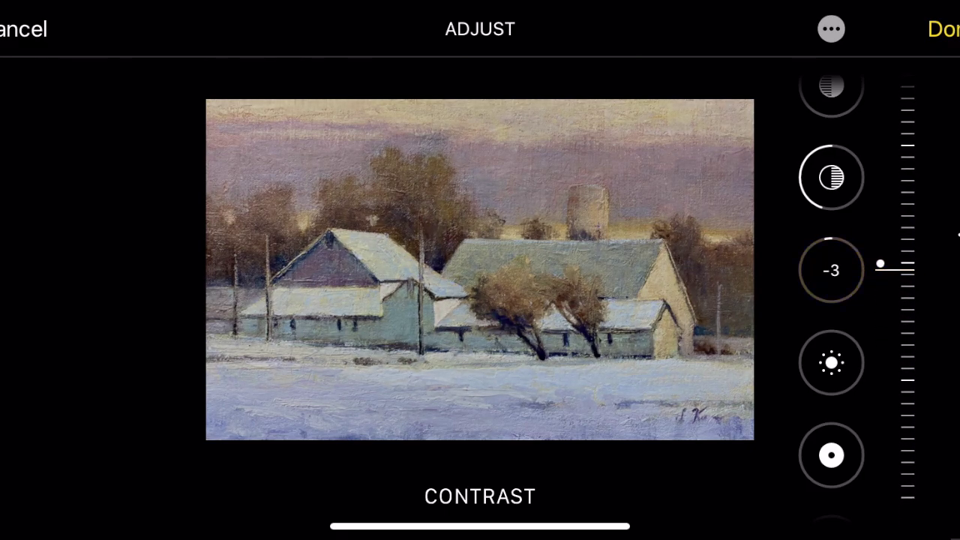
left_click(831, 362)
- Lower Saturation to -7 and add warmth to the barn photo
left_click(831, 363)
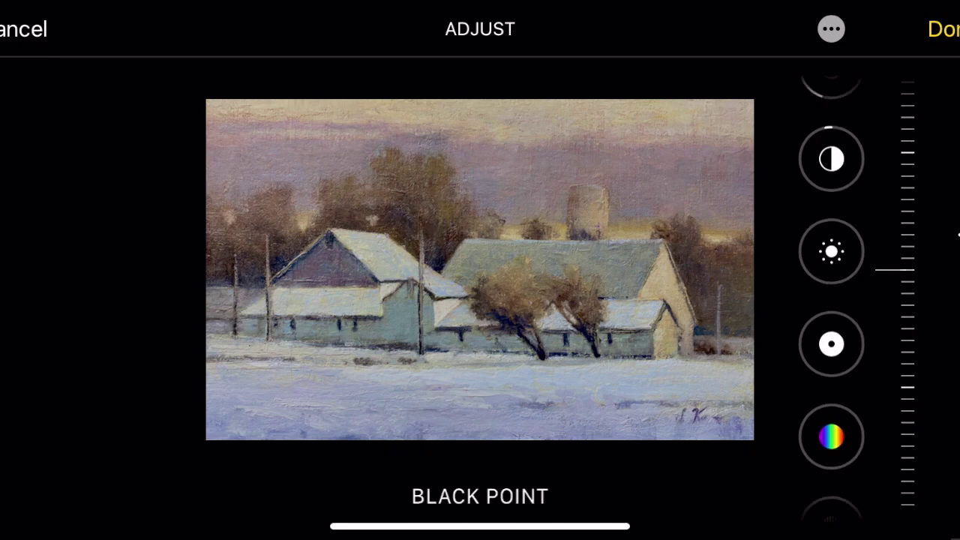
left_click(831, 362)
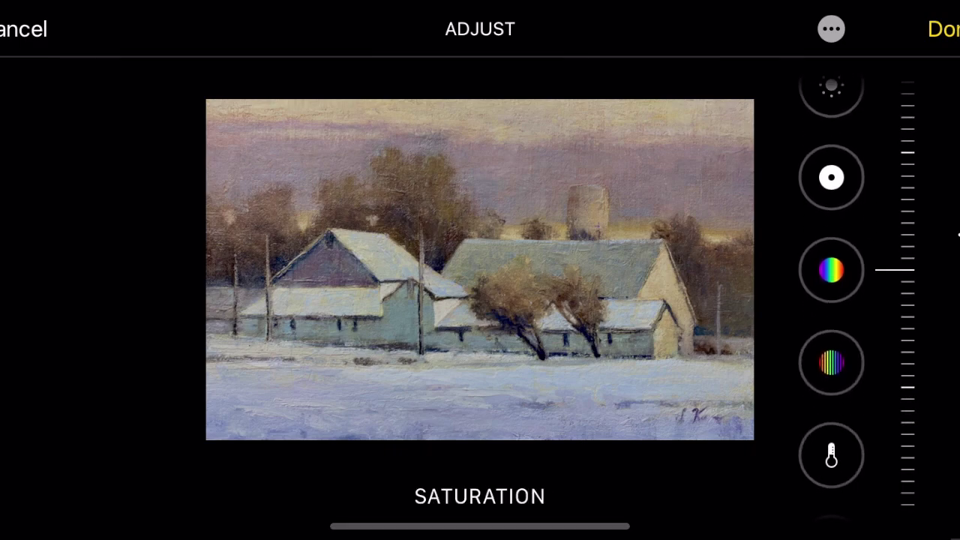
left_click_drag(908, 285, 907, 276)
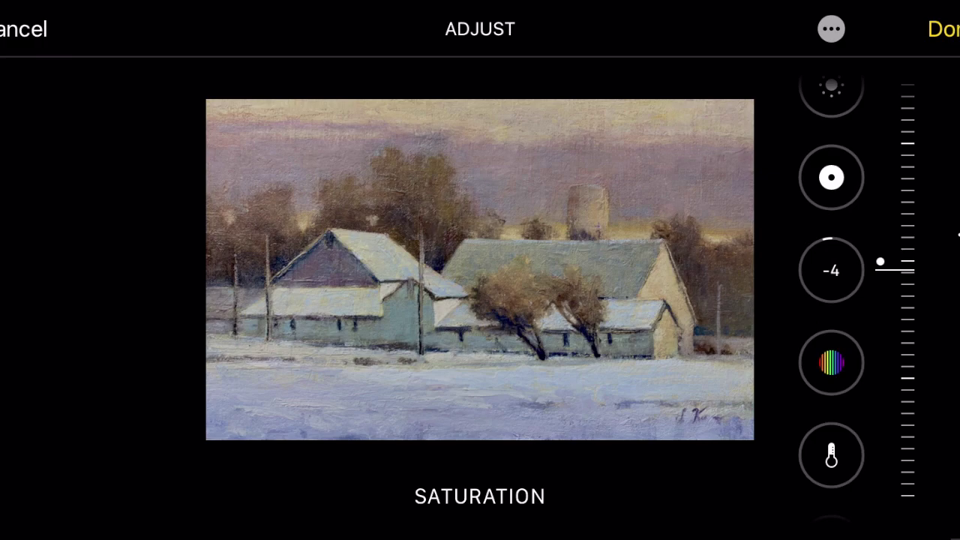
left_click_drag(907, 270, 907, 262)
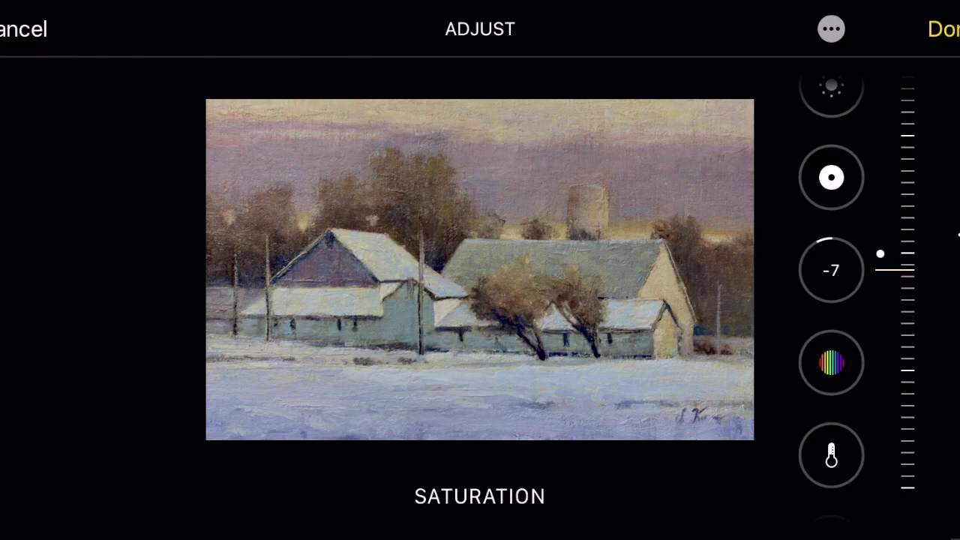
left_click(831, 363)
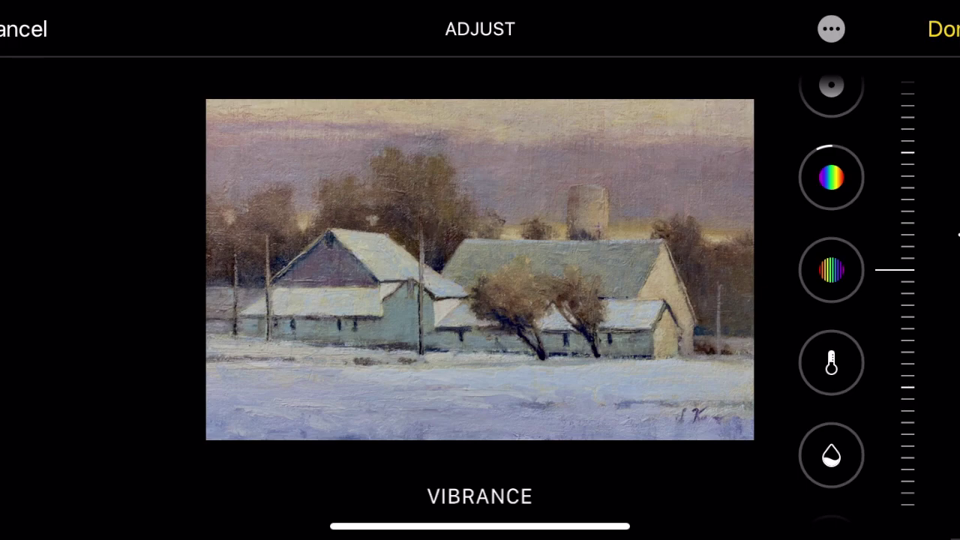
left_click(830, 362)
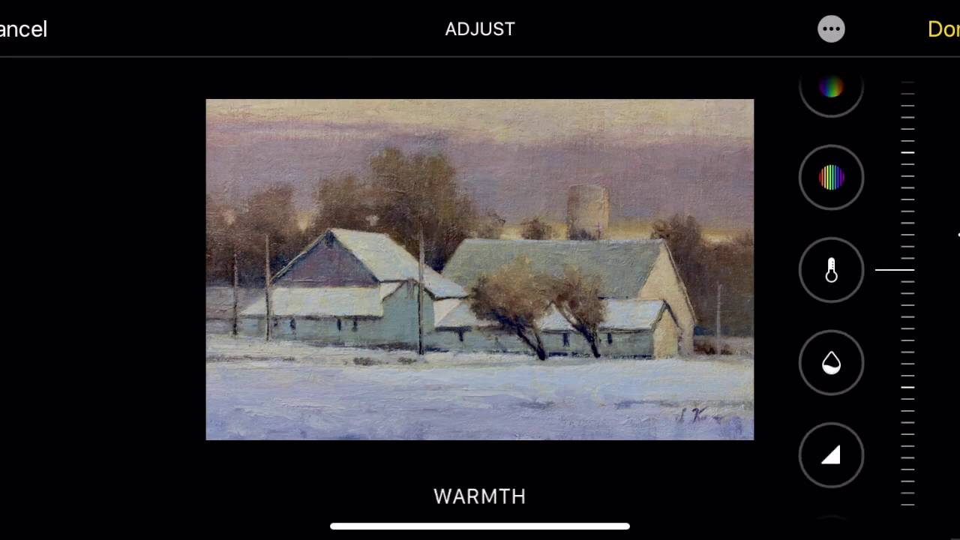
left_click_drag(907, 270, 880, 298)
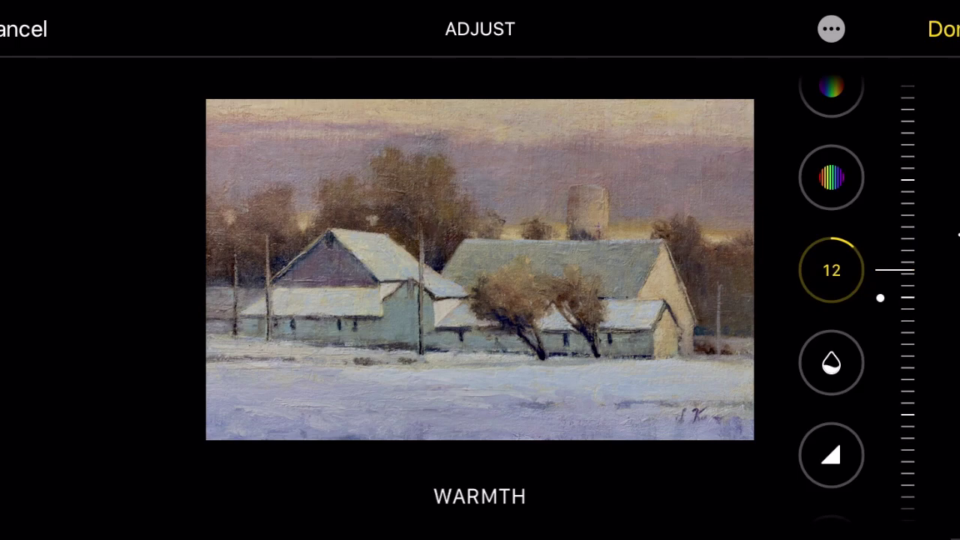
- Shift the Tint and set Noise Reduction to 15
left_click(831, 363)
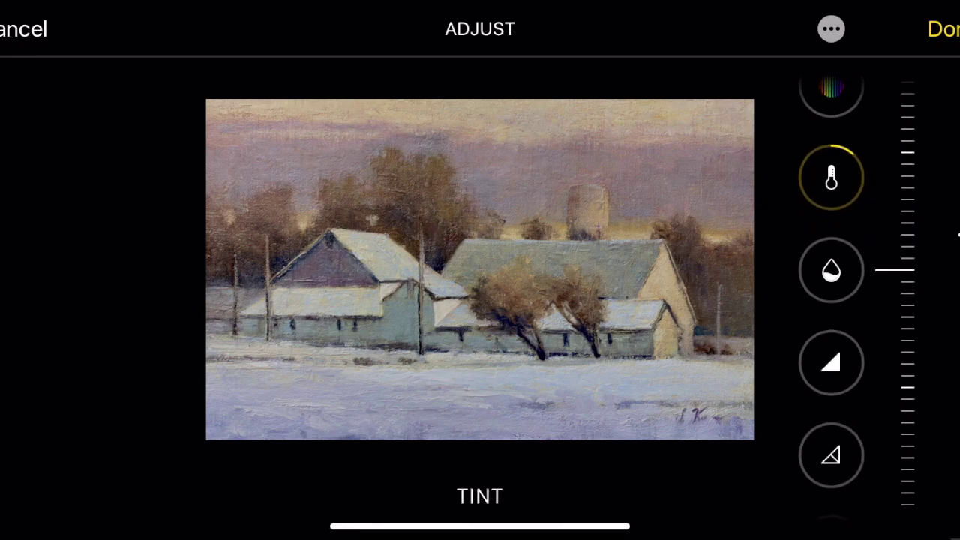
mouse_move(880, 255)
left_mouse_down()
mouse_move(881, 334)
mouse_move(880, 187)
mouse_move(881, 270)
left_mouse_up()
left_click(831, 362)
left_click(831, 363)
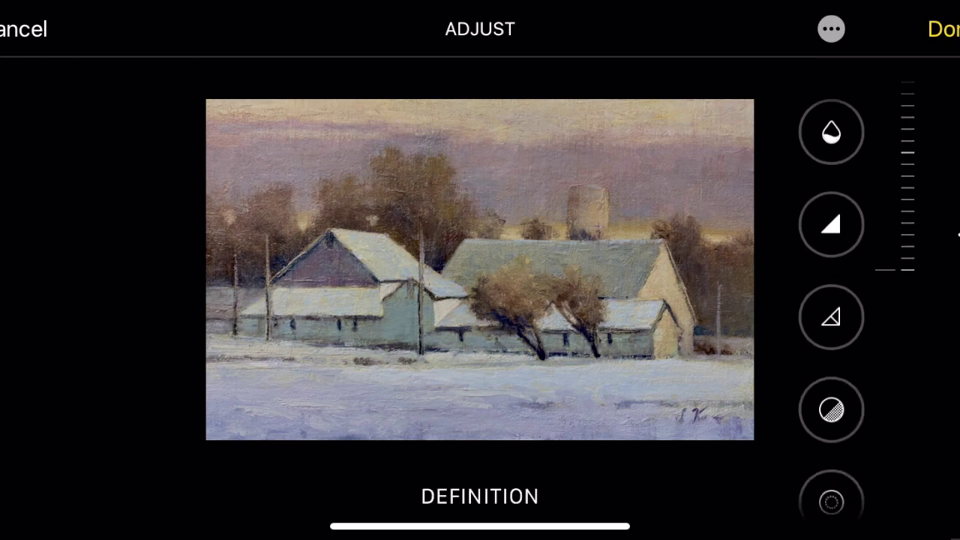
left_click(830, 454)
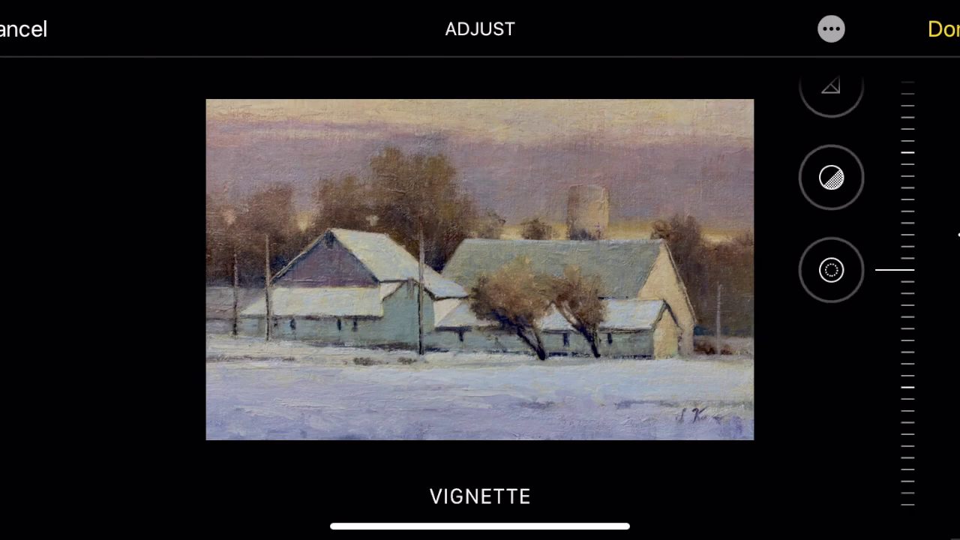
left_click(831, 178)
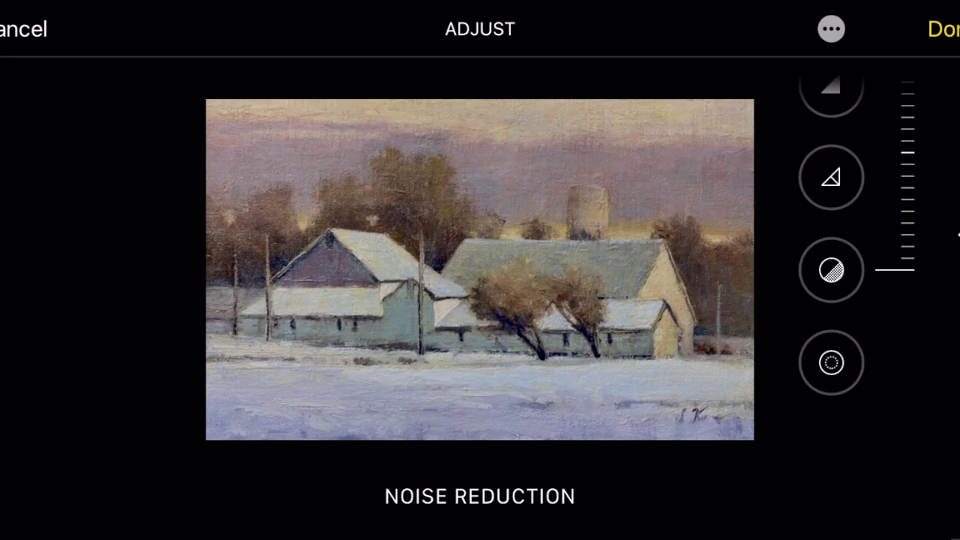
left_click_drag(878, 270, 880, 343)
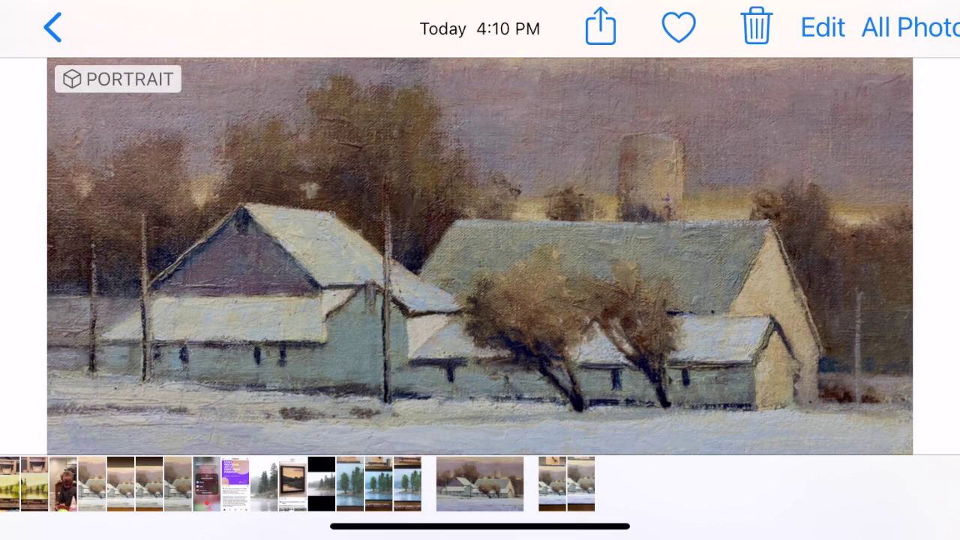
- Favourite the edited barn photo and bring up its share sheet
left_click(678, 28)
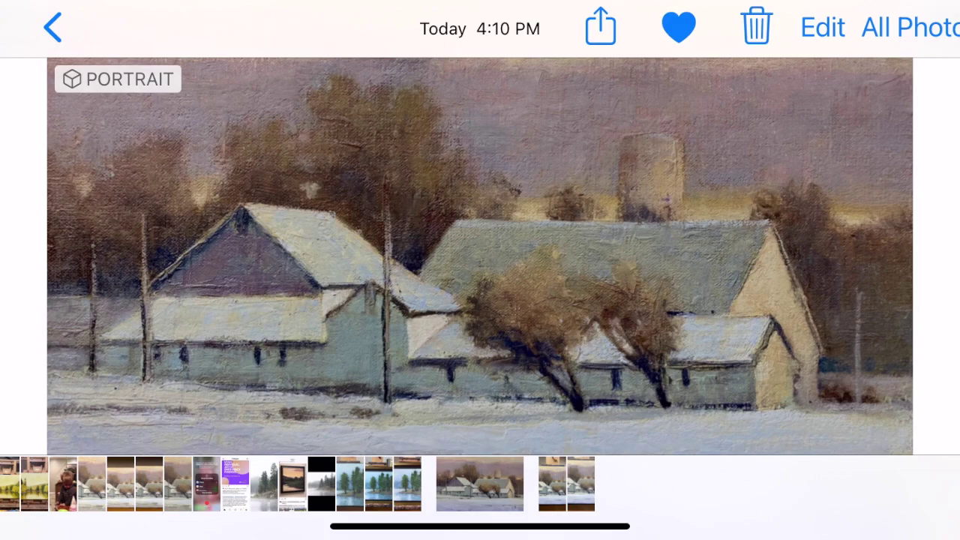
left_click(600, 28)
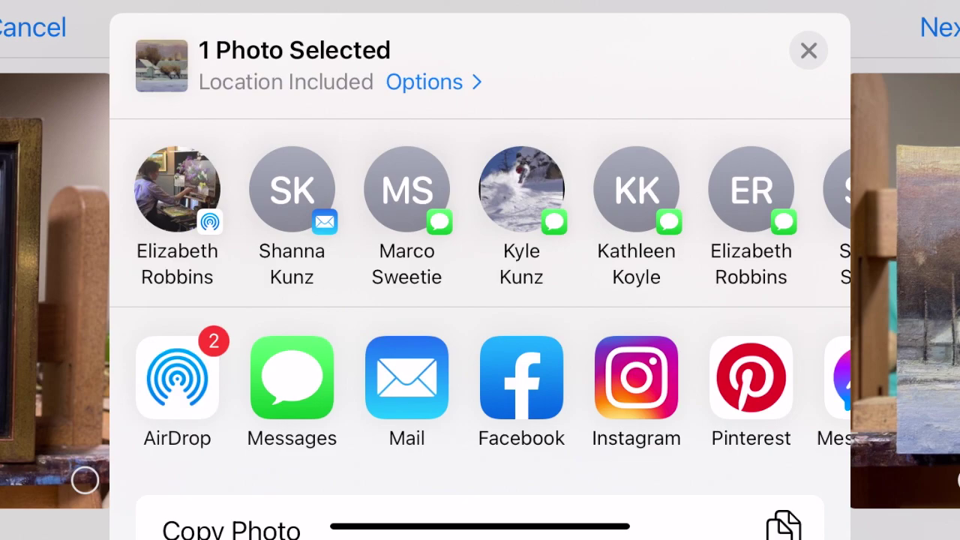
- Mail the barn photo to the chosen contact with the subject 'Card'
left_click(406, 377)
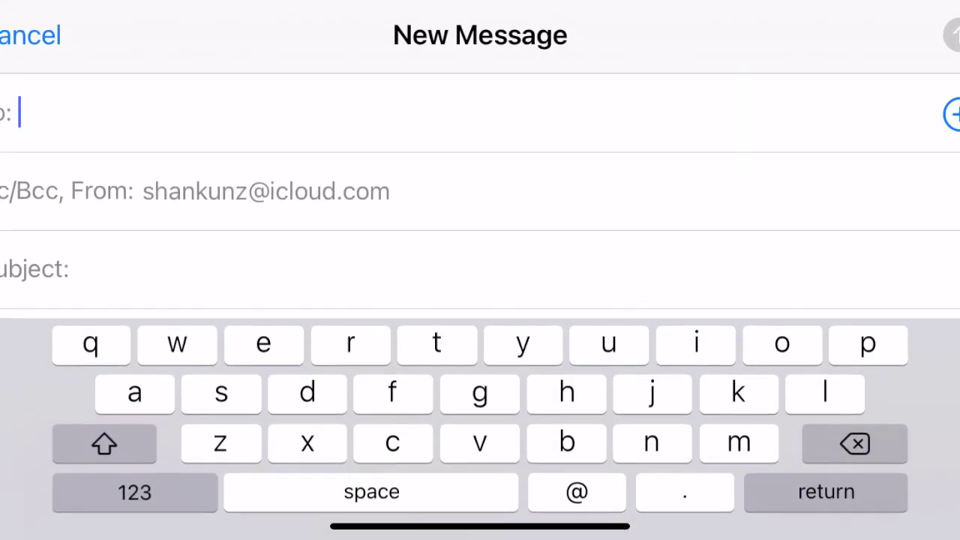
type("sha")
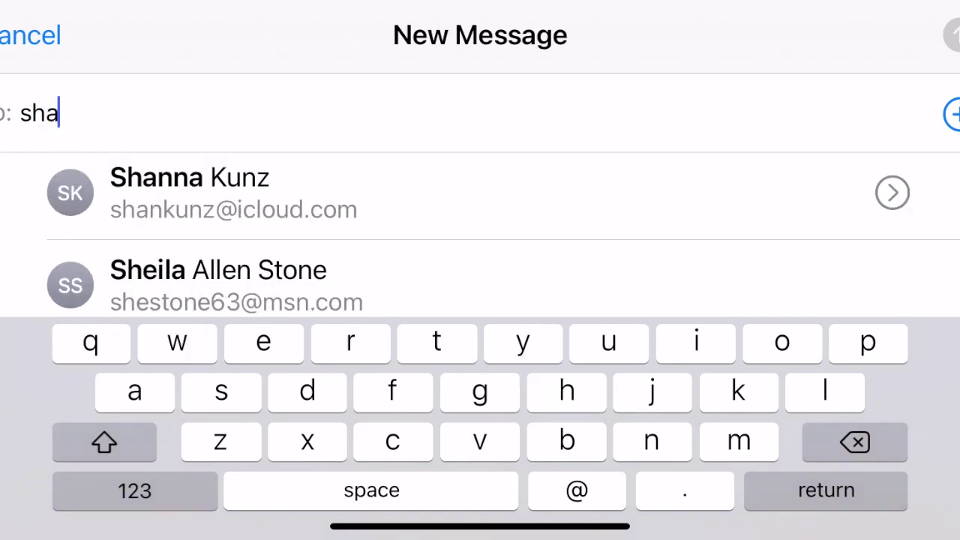
left_click(225, 188)
left_click(78, 270)
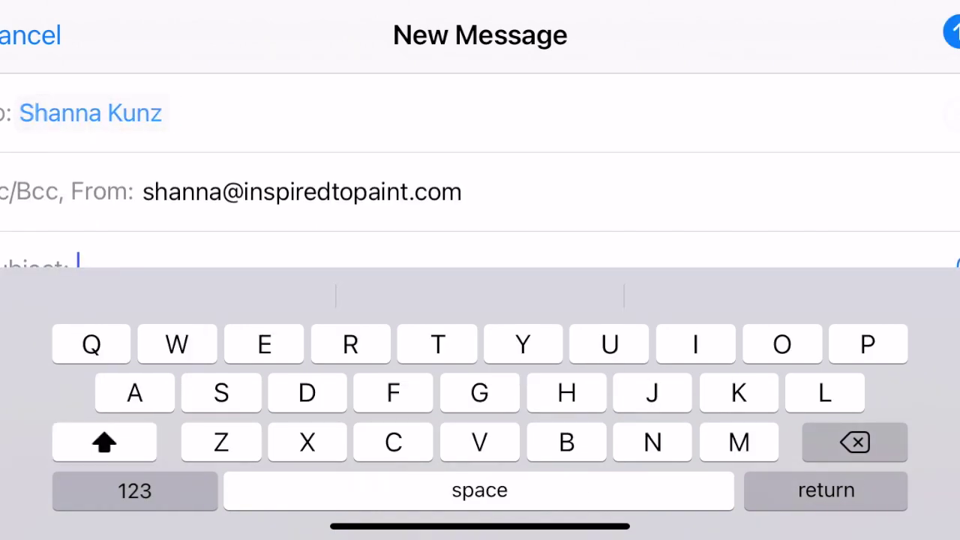
type("Card")
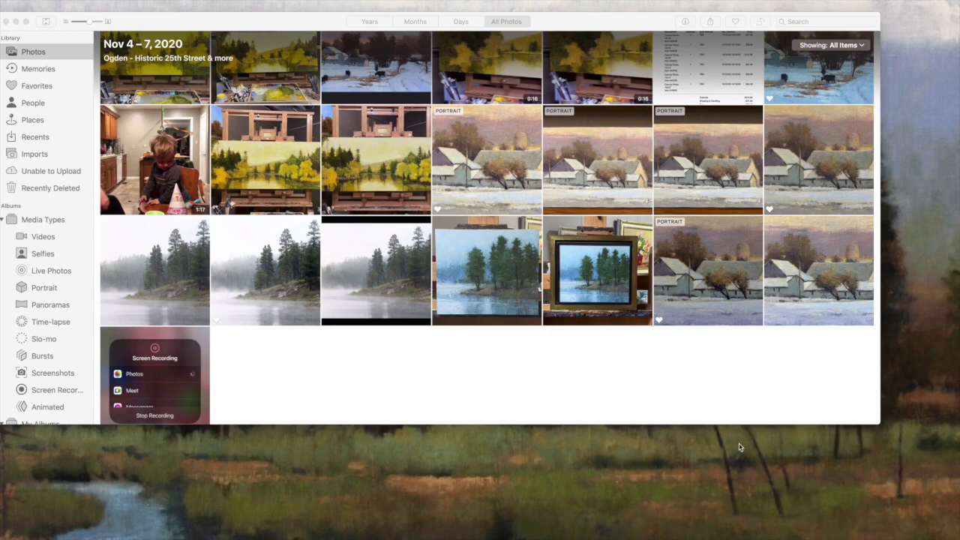
- Select the portrait barn photo in All Photos and drag it out of the Photos window
left_click(693, 284)
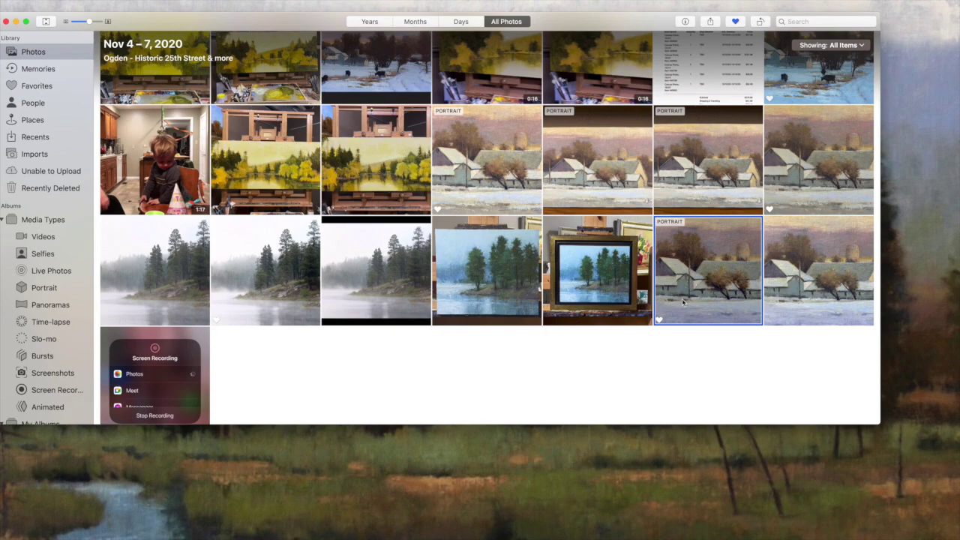
scroll(704, 269, "up", 1)
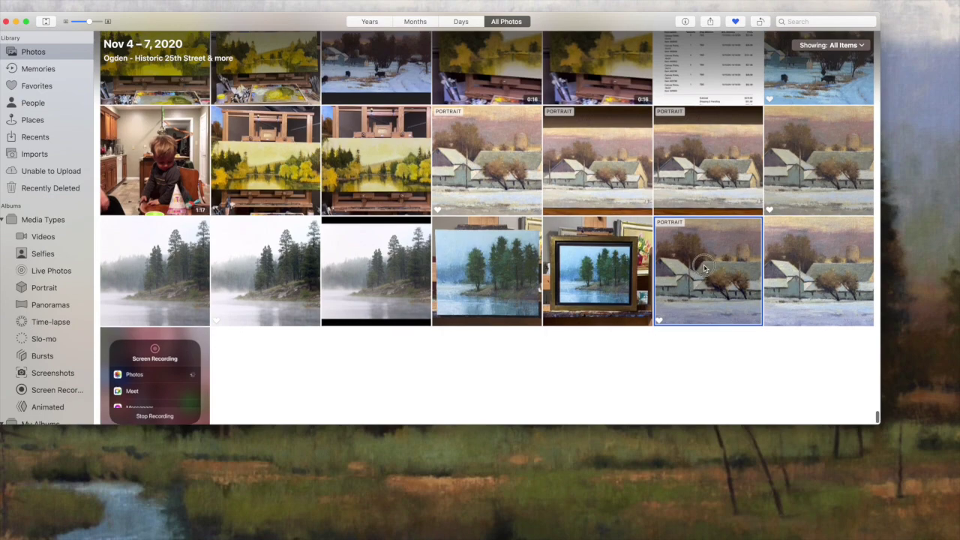
left_click_drag(705, 268, 297, 532)
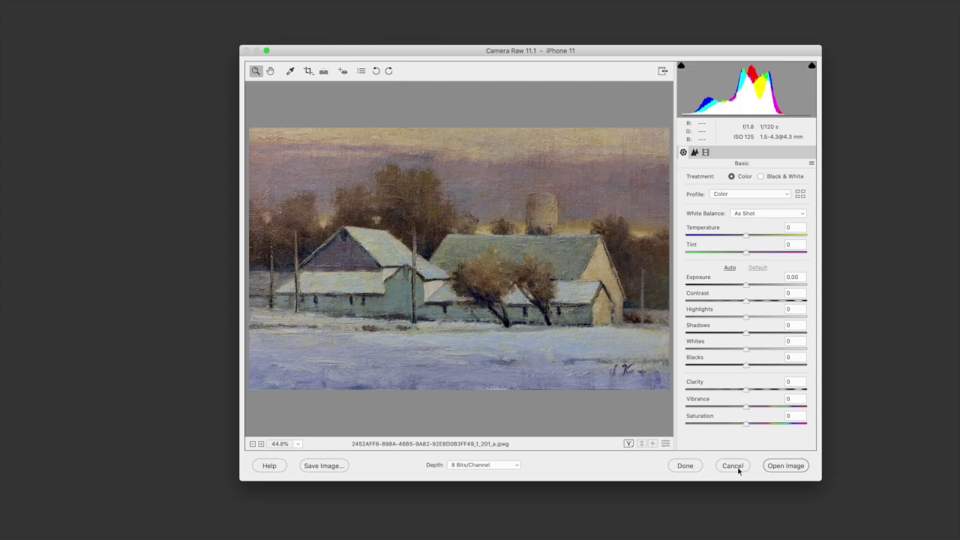
- Open the barn photo from Camera Raw with default settings into the Expert editor
left_click(786, 464)
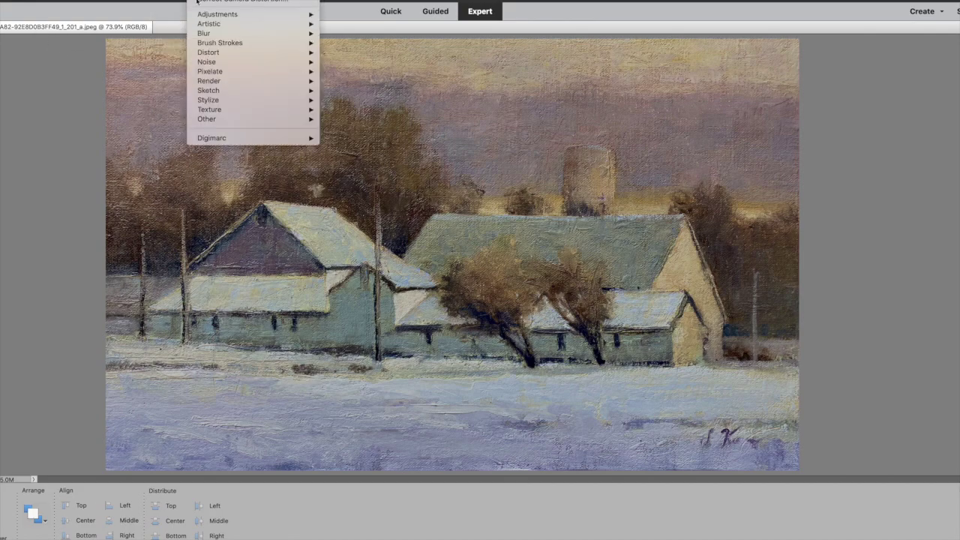
- Apply Dust & Scratches to the barn painting at a 1-pixel radius and threshold 0
mouse_move(210, 64)
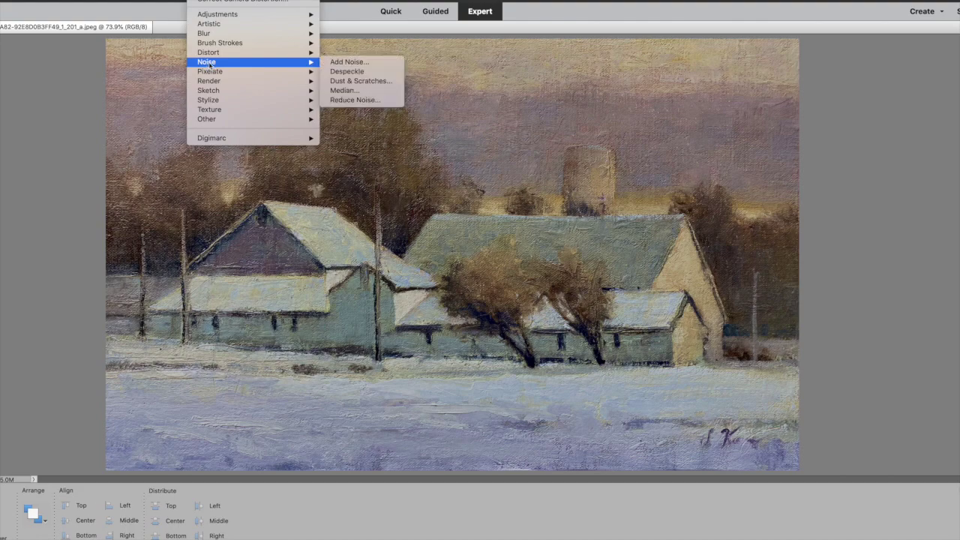
left_click(346, 81)
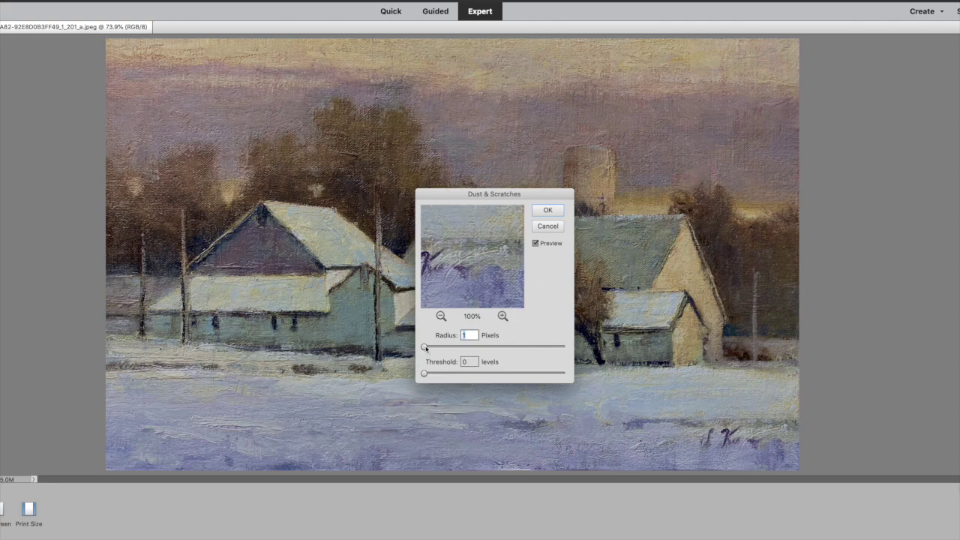
left_click_drag(425, 347, 427, 346)
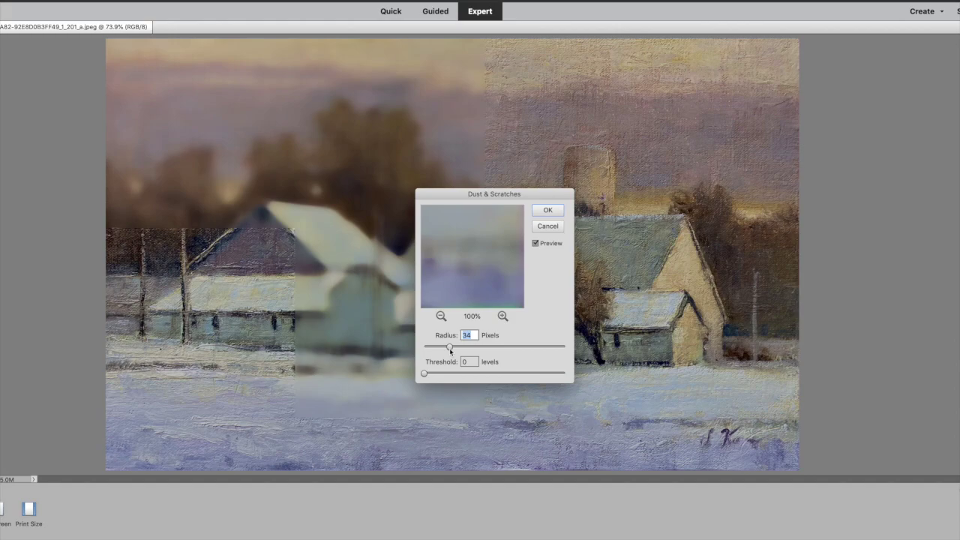
left_click_drag(450, 349, 424, 350)
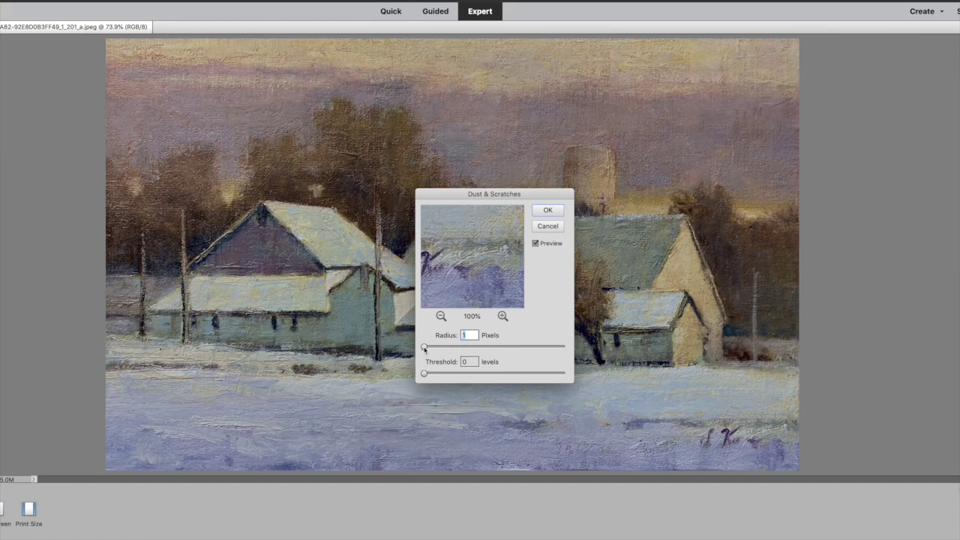
left_click(541, 213)
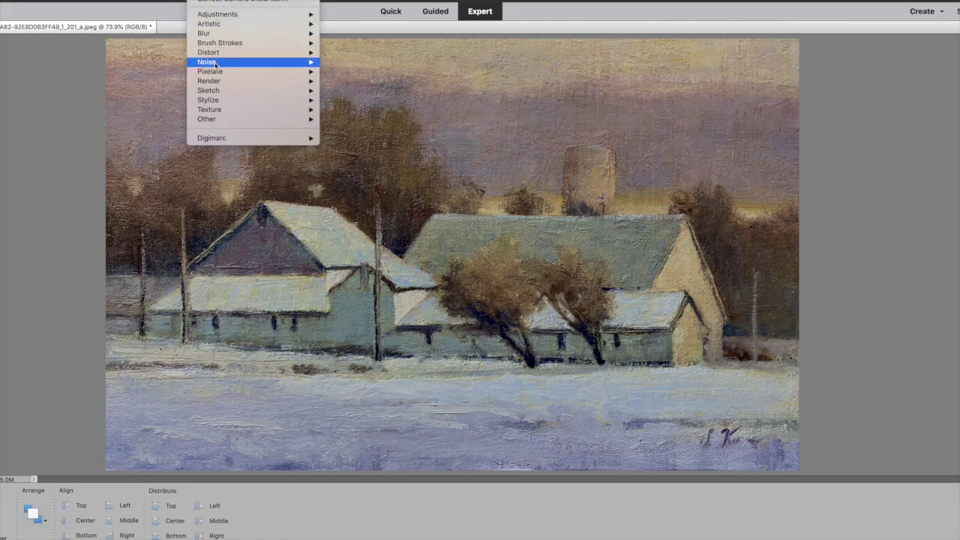
- Run Reduce Noise at Strength 3, keeping Preserve Details 60% and Reduce Color Noise 45%
mouse_move(213, 64)
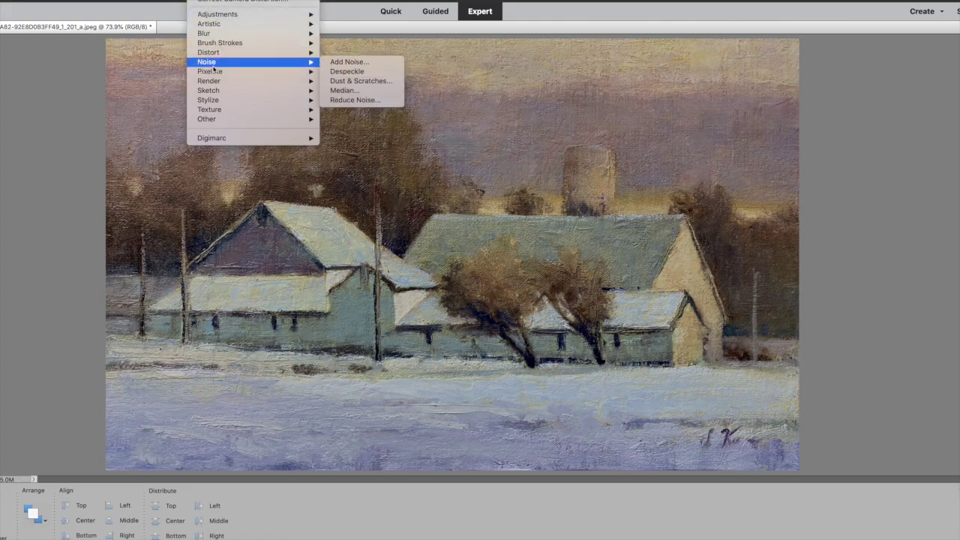
left_click(348, 102)
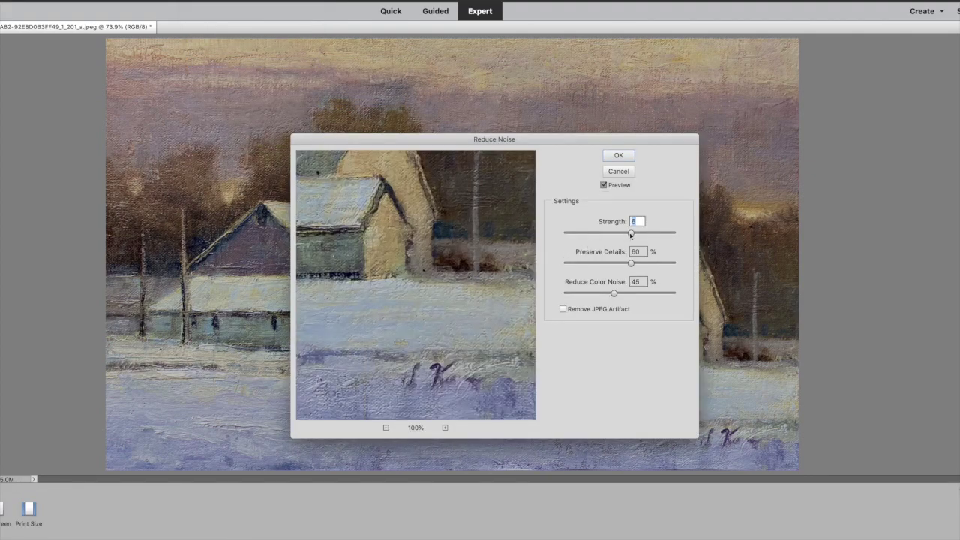
left_click_drag(630, 232, 592, 232)
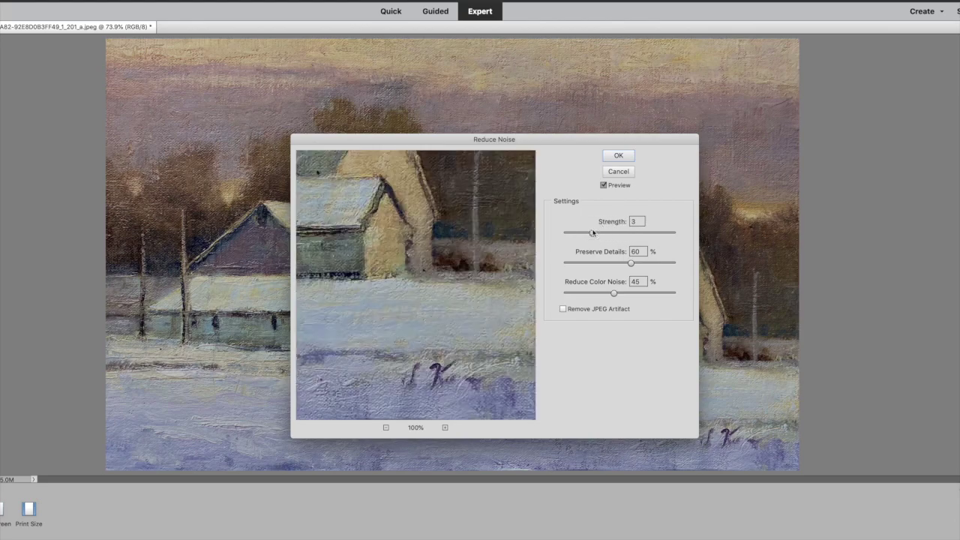
left_click(618, 156)
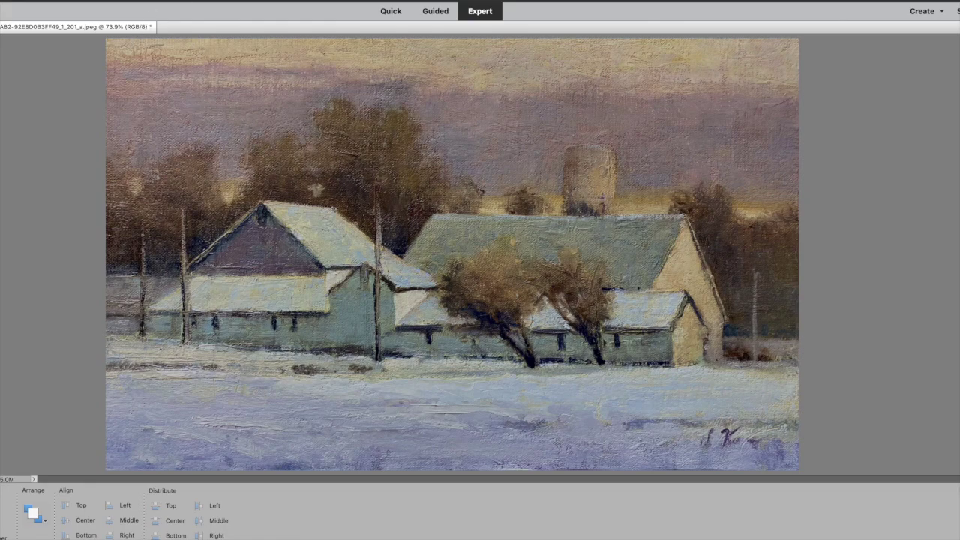
- Save the painting as JPEG 'Card' in the Art 22 folder at maximum quality 11
left_click(146, 0)
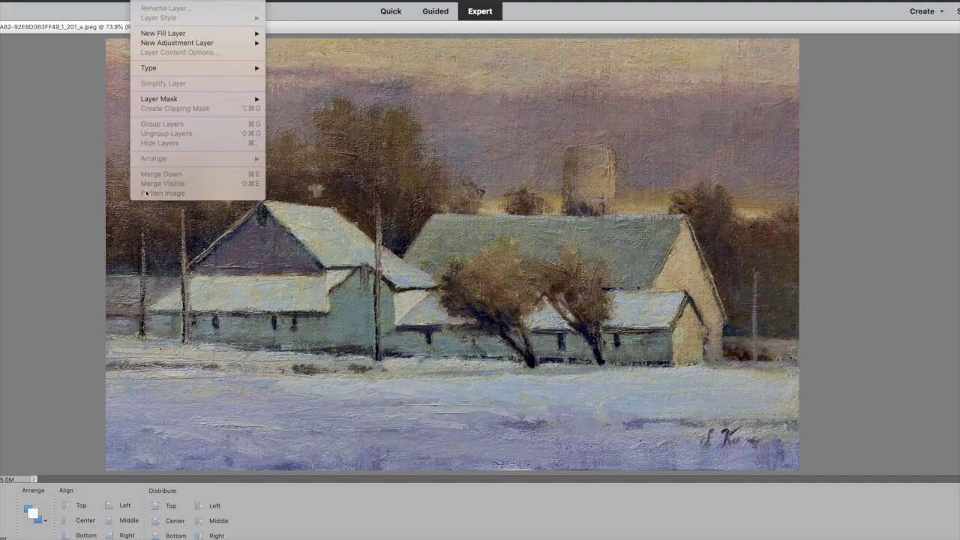
left_click(68, 186)
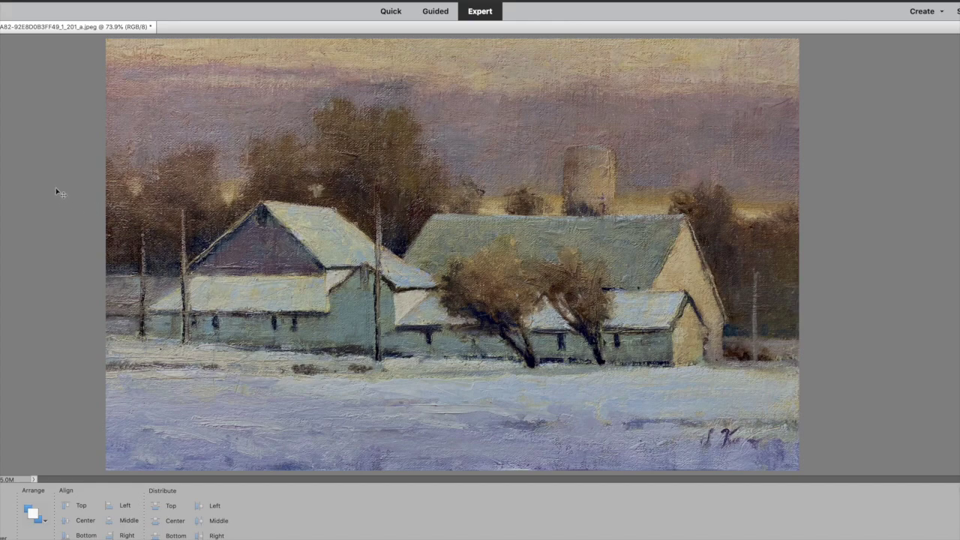
left_click(34, 0)
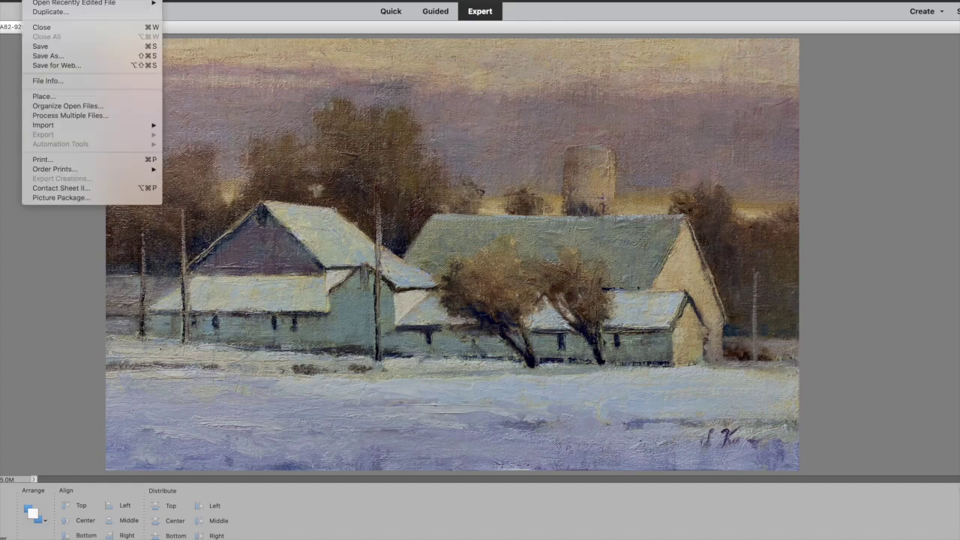
left_click(45, 42)
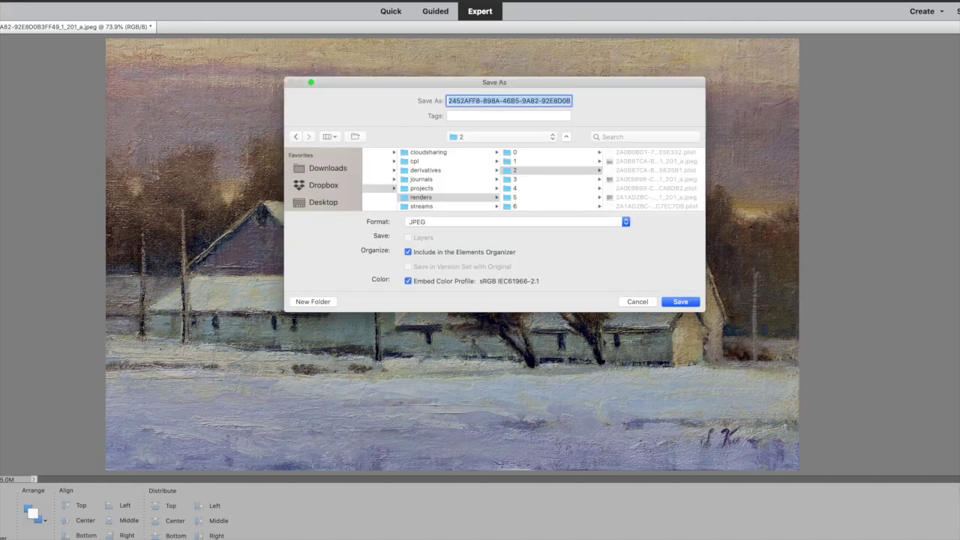
type("Card")
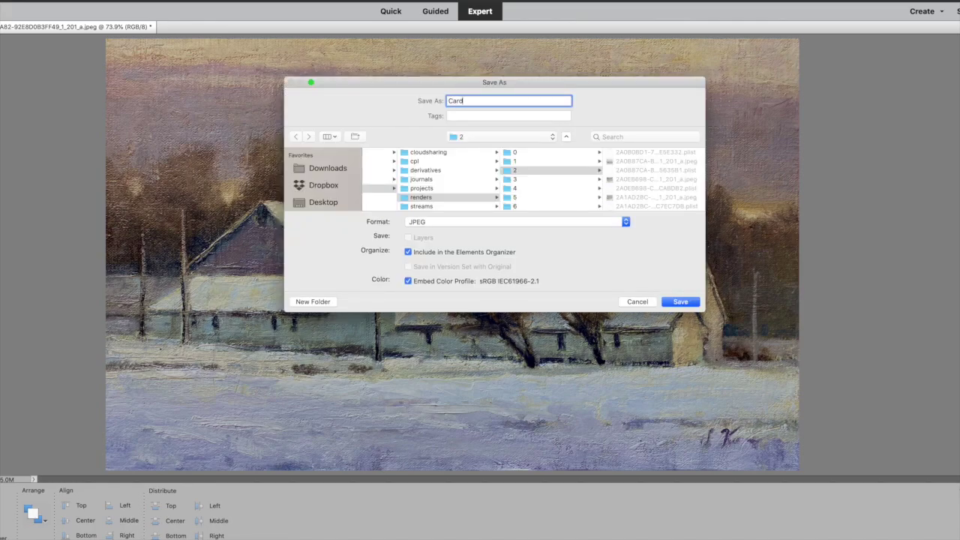
left_click(566, 137)
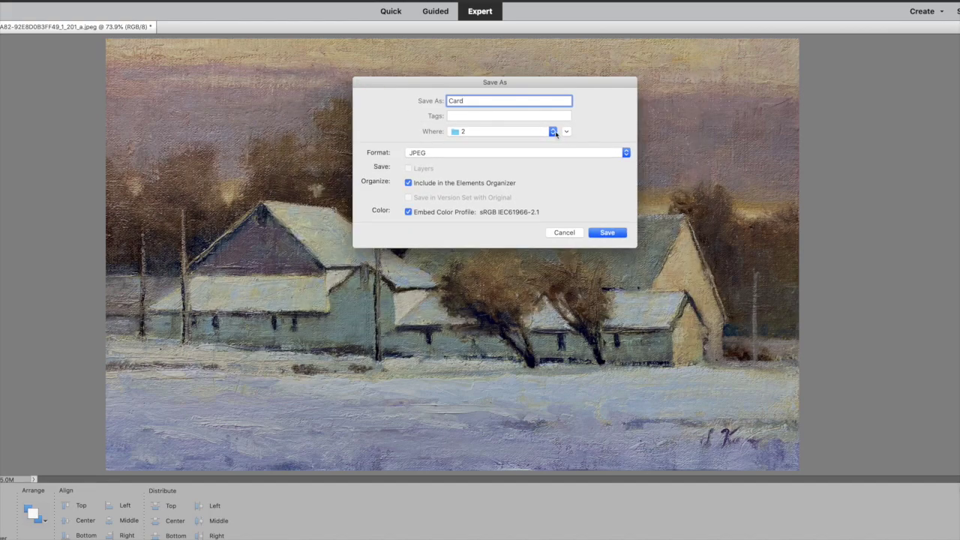
left_click(553, 132)
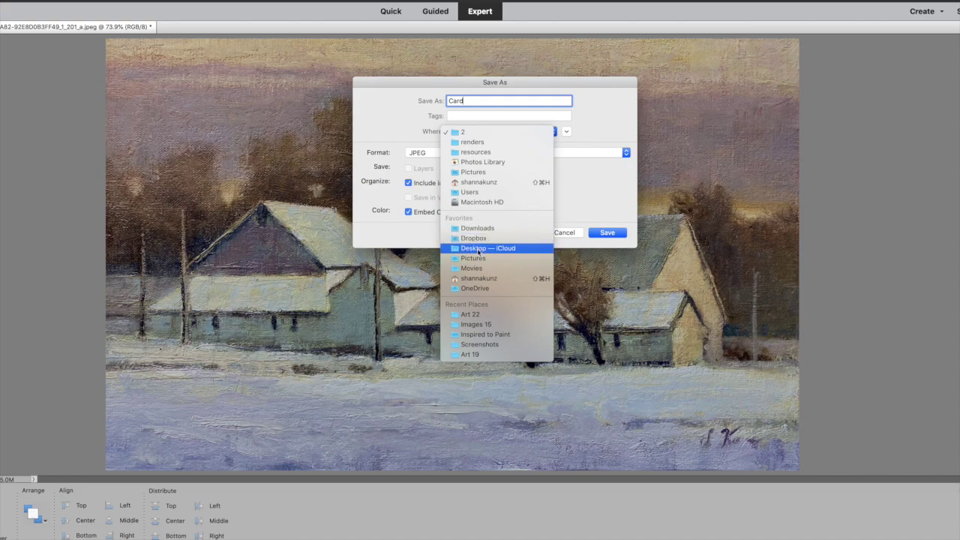
left_click(465, 315)
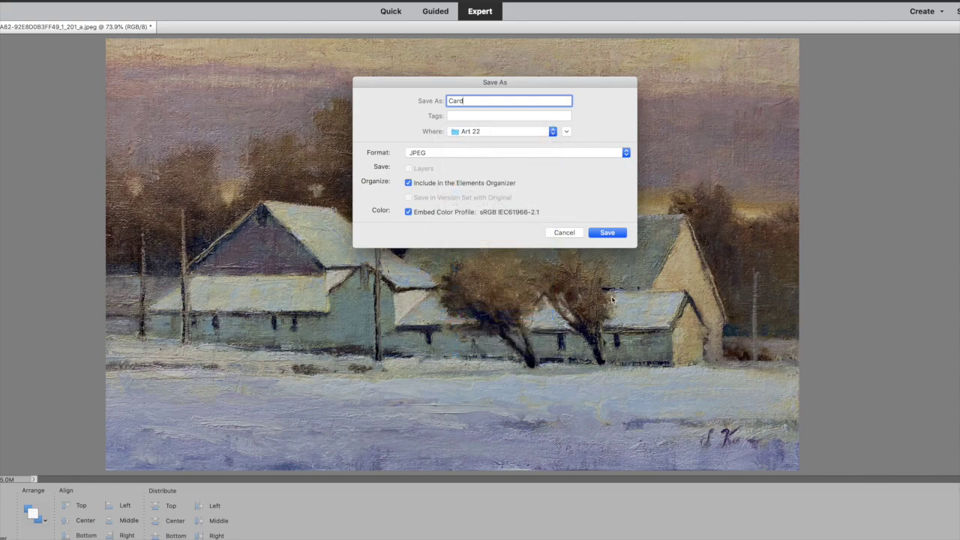
left_click(607, 233)
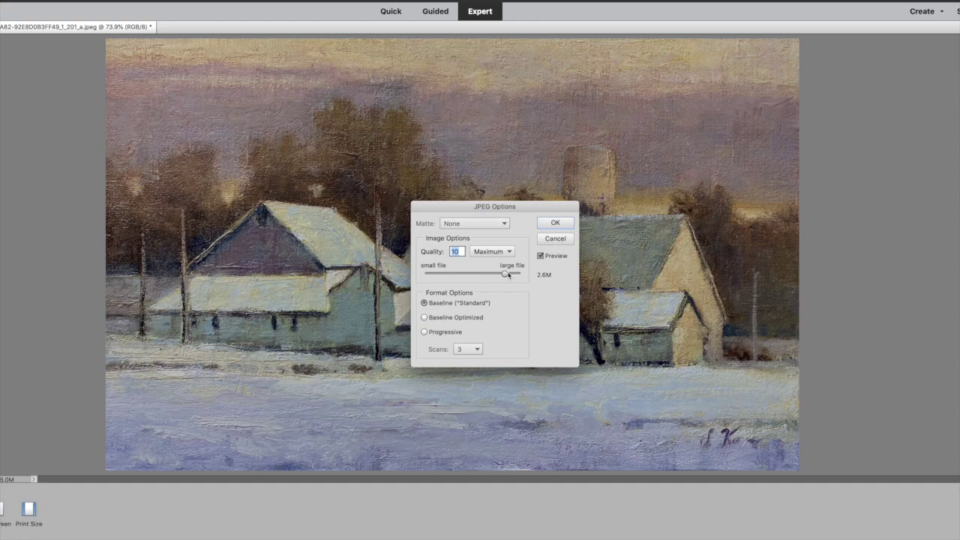
left_click_drag(508, 275, 514, 275)
left_click(553, 225)
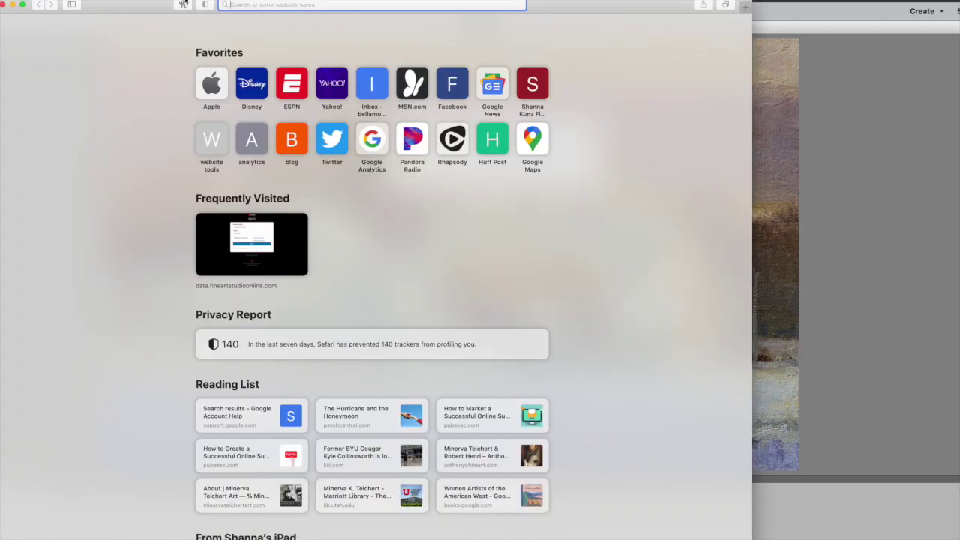
- Load vistaprint.com in Safari and decline the feedback survey pop-up with No thanks
type("vista")
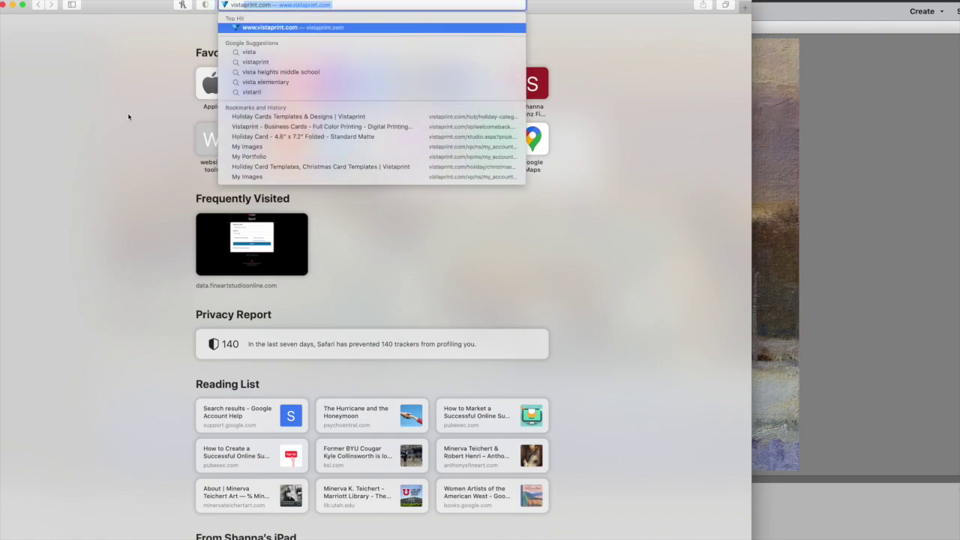
key("Return")
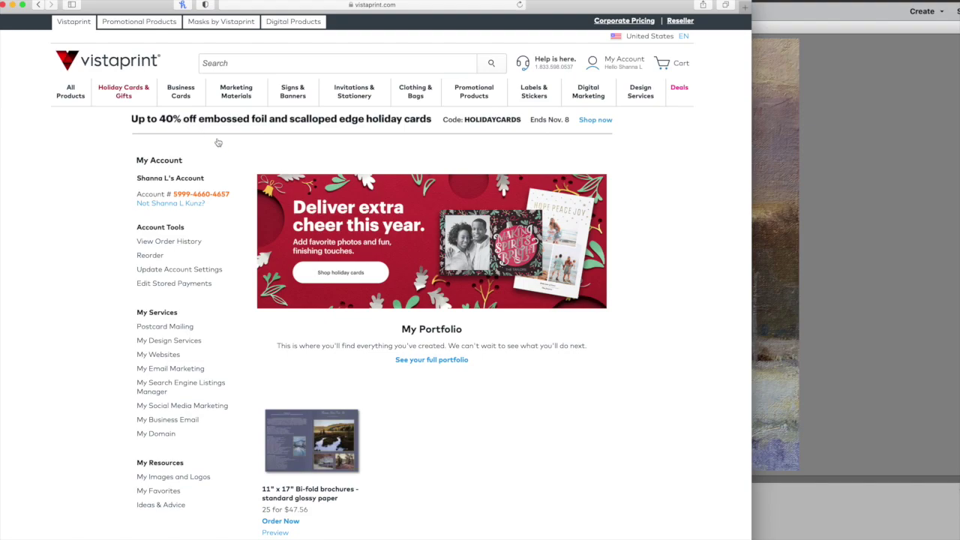
mouse_move(622, 62)
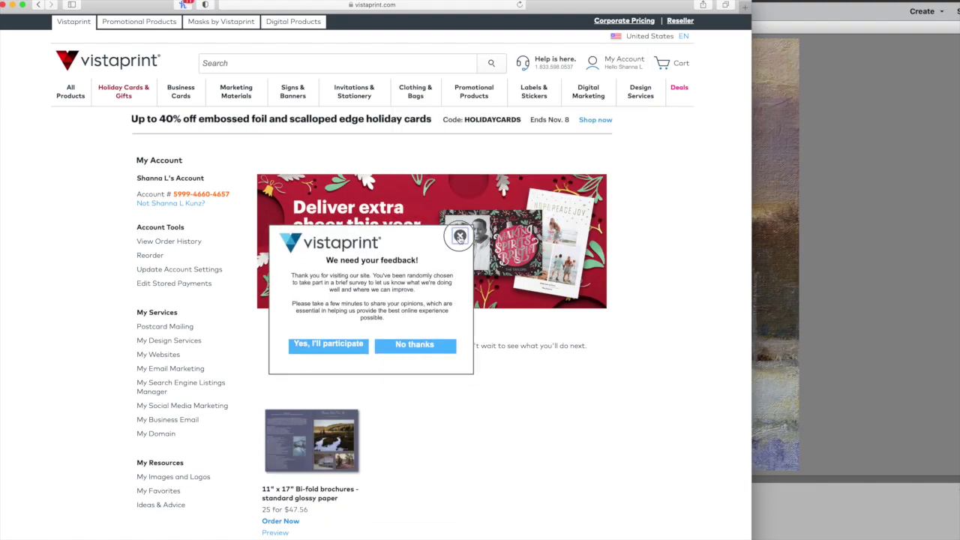
left_click(459, 237)
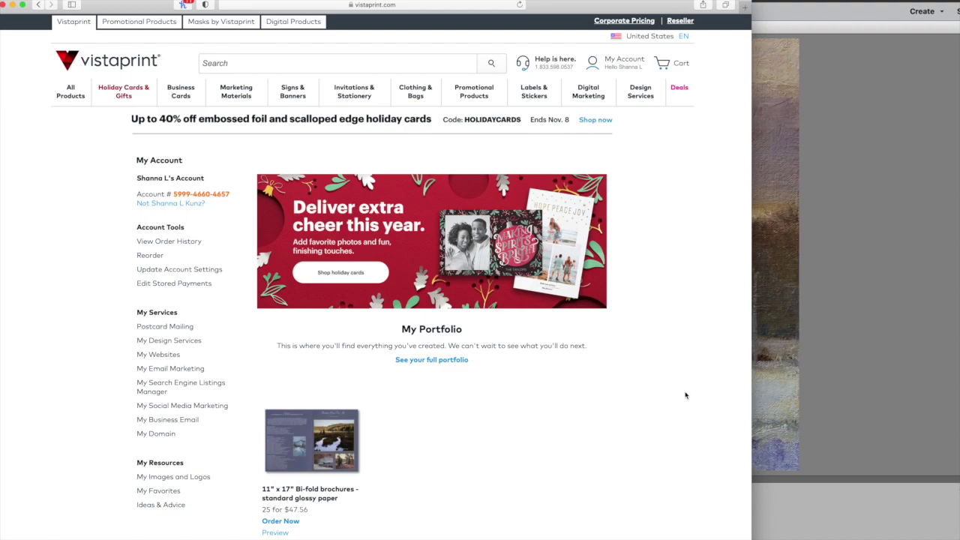
mouse_move(623, 64)
mouse_move(125, 93)
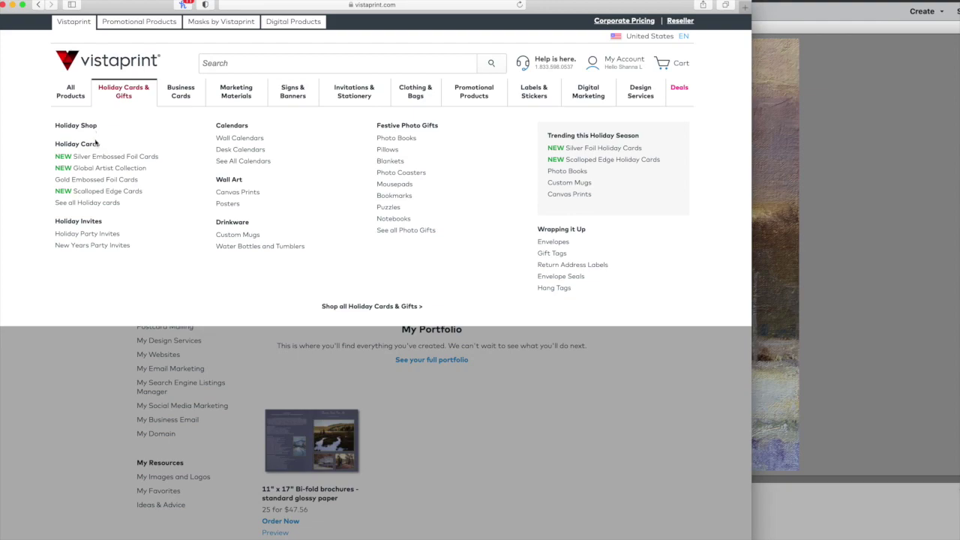
- Show all holiday card templates and upload Card.jpg from Art 22 as the preview photo
scroll(94, 145, "up", 1)
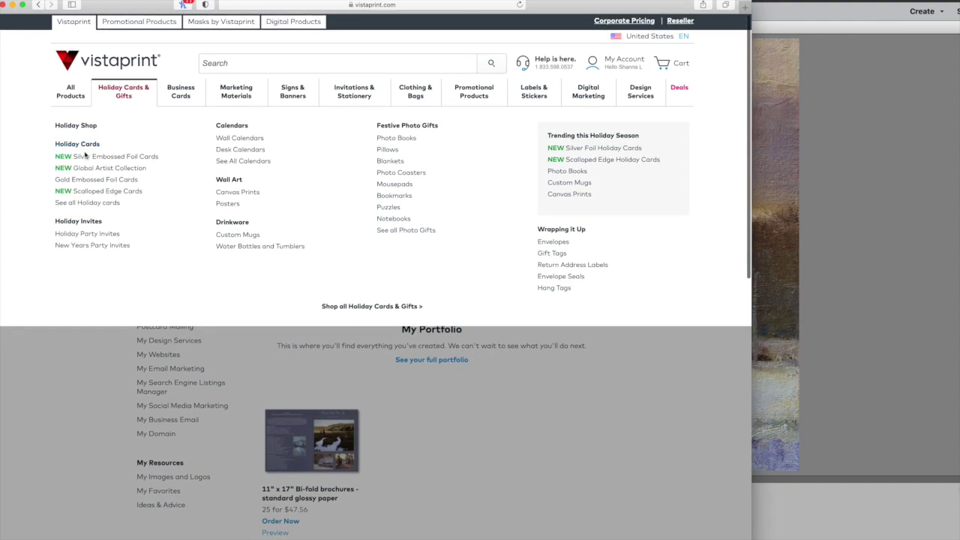
left_click(78, 202)
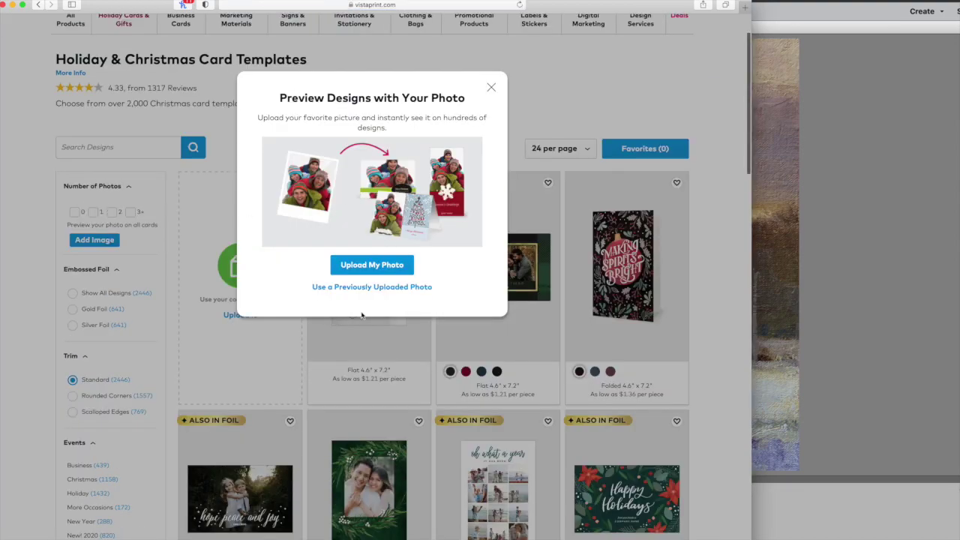
scroll(360, 274, "down", 1)
left_click(367, 266)
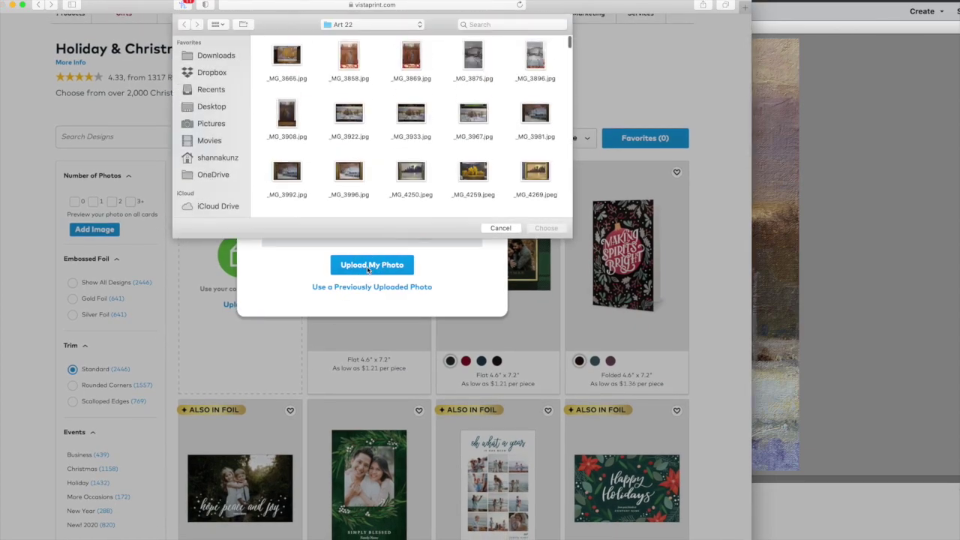
scroll(397, 139, "down", 2)
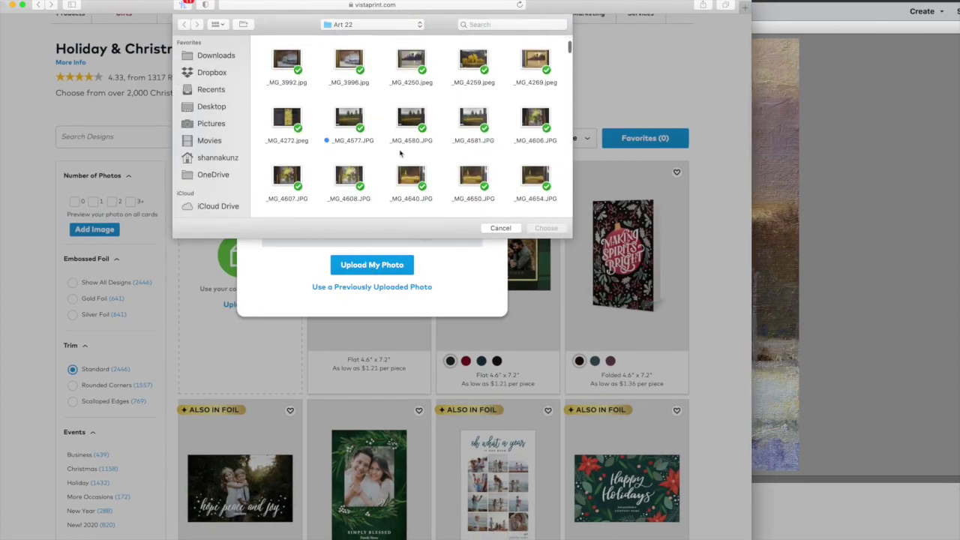
scroll(400, 153, "down", 8)
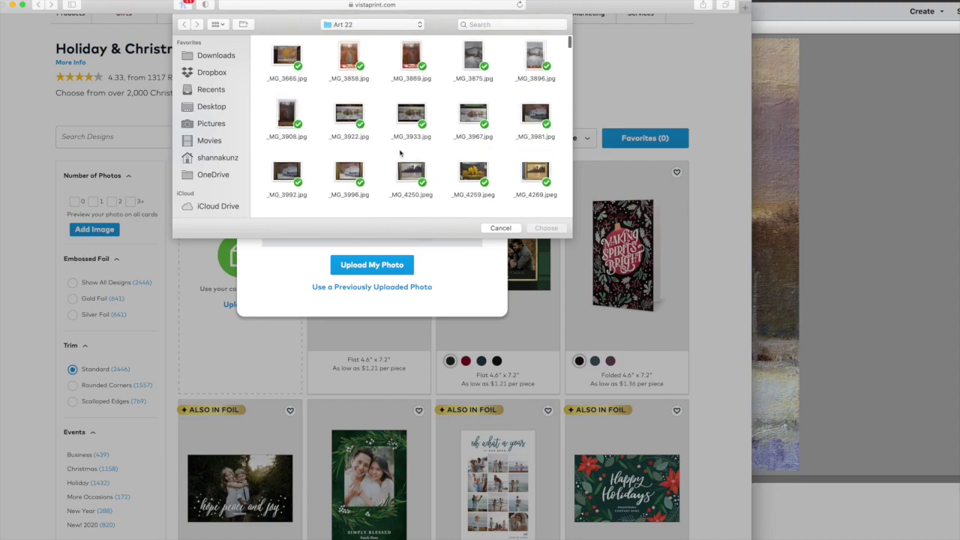
scroll(399, 152, "down", 10)
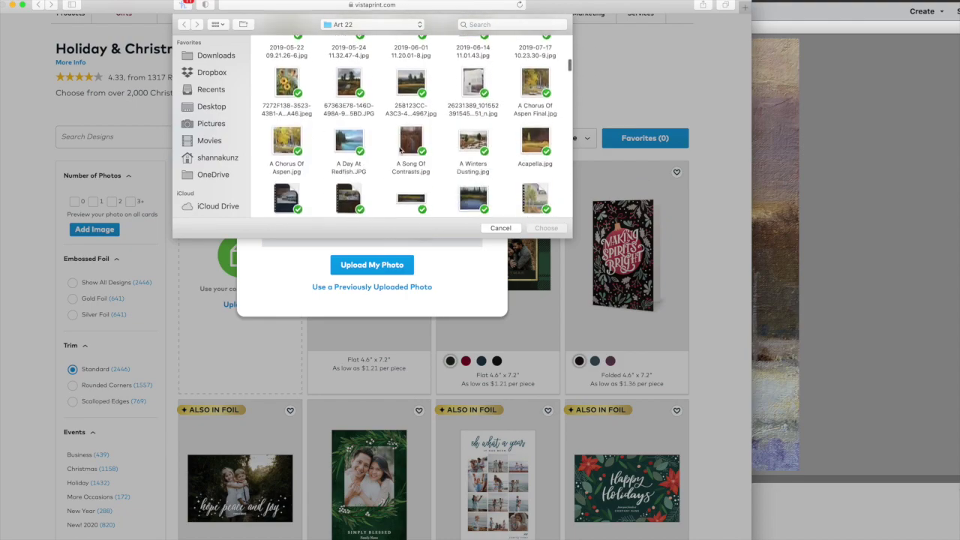
scroll(405, 142, "down", 5)
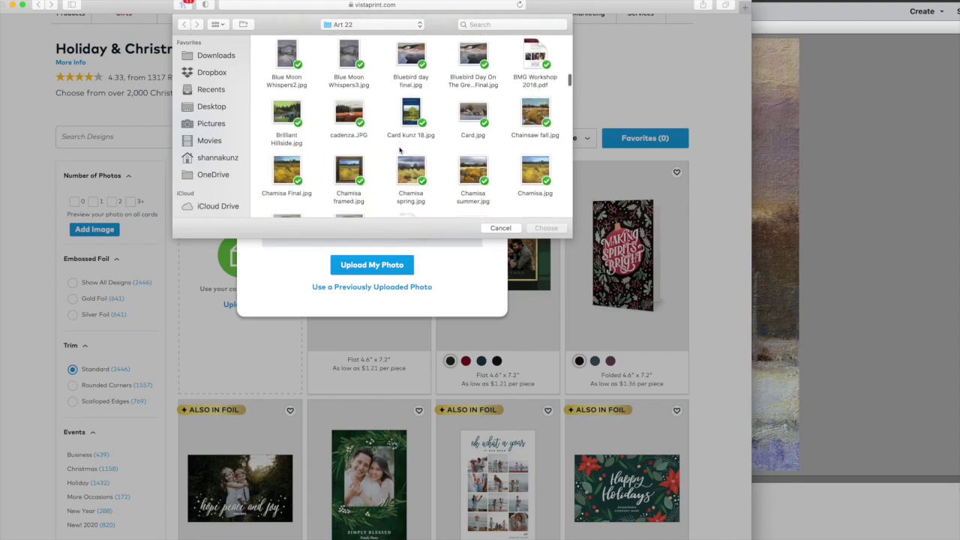
left_click(472, 90)
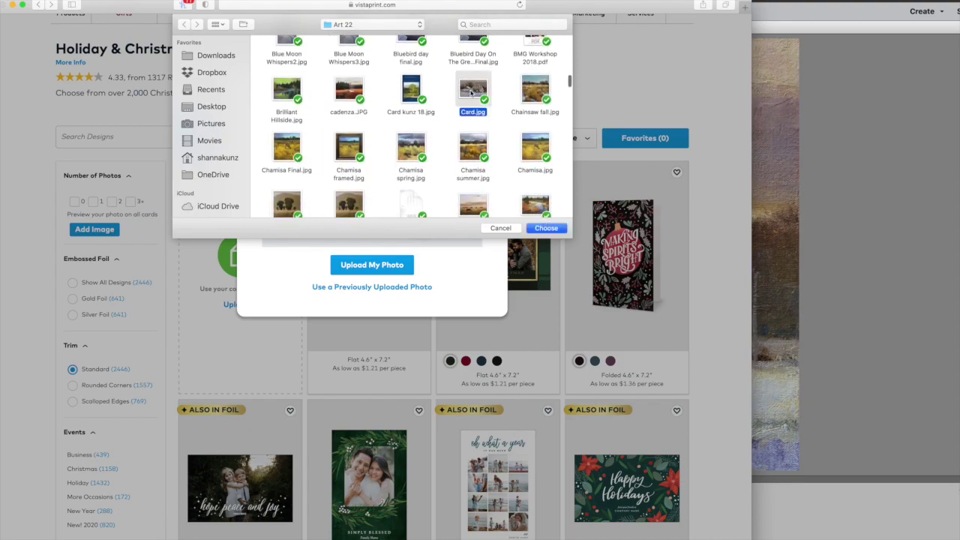
double_click(472, 93)
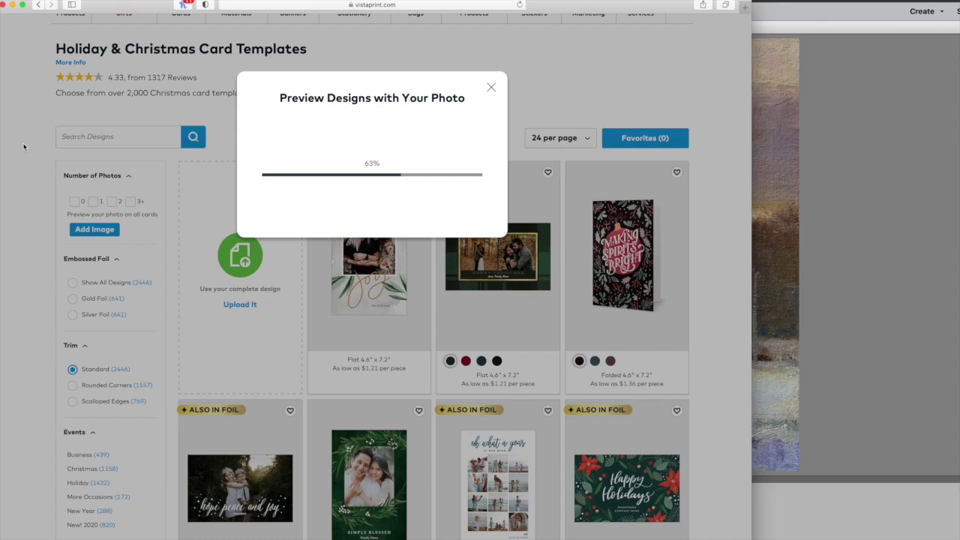
- Scroll through the first page of barn-previewed card templates and move to page 2
scroll(260, 232, "up", 1)
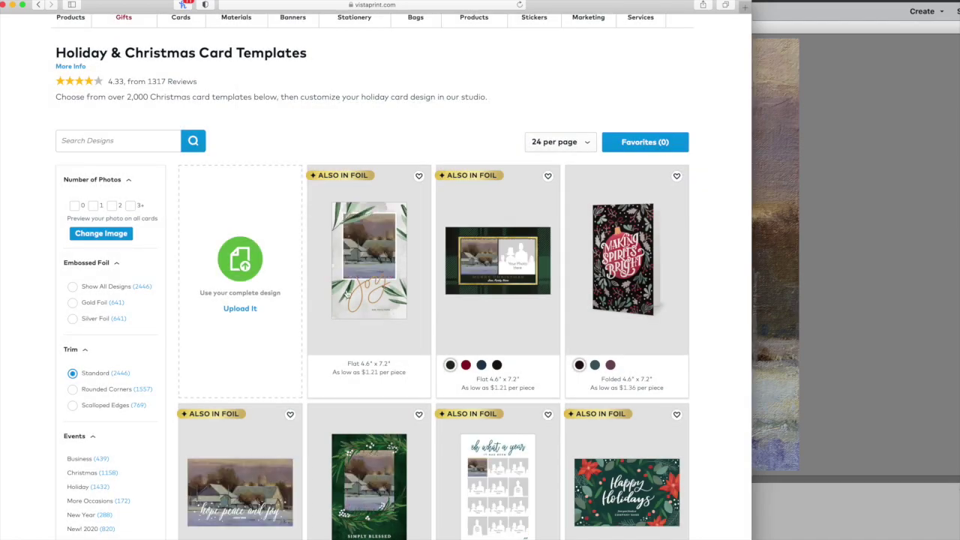
scroll(403, 394, "down", 5)
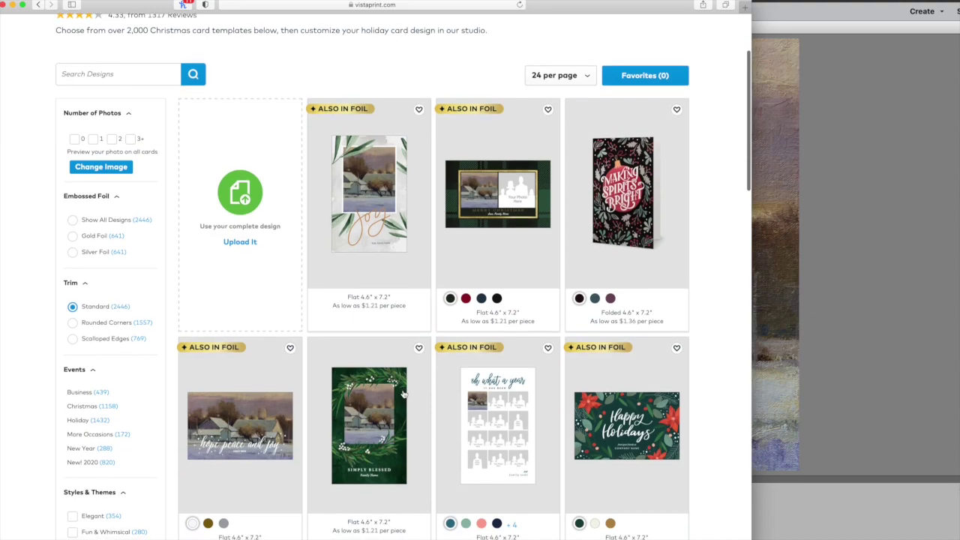
scroll(292, 265, "down", 2)
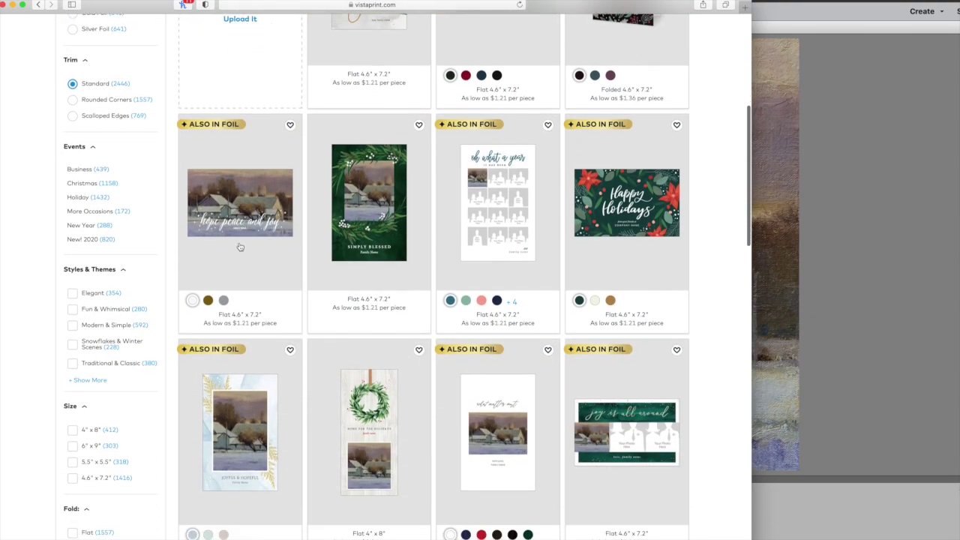
scroll(283, 297, "down", 3)
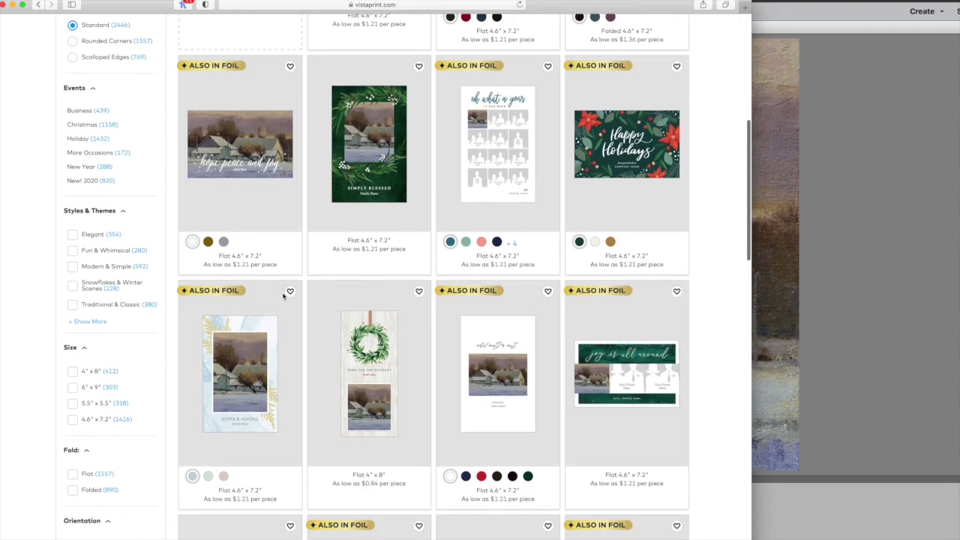
scroll(283, 297, "down", 4)
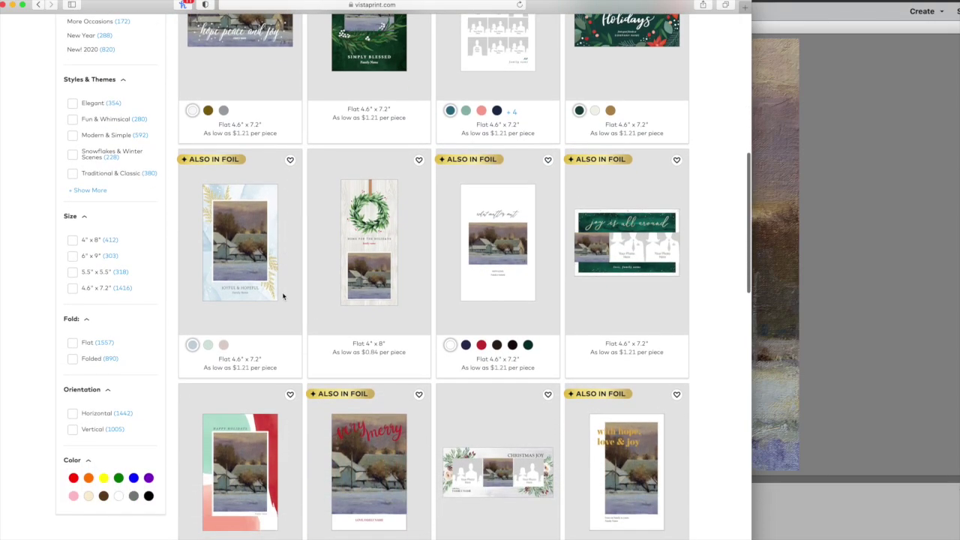
scroll(283, 297, "down", 1)
scroll(283, 297, "down", 2)
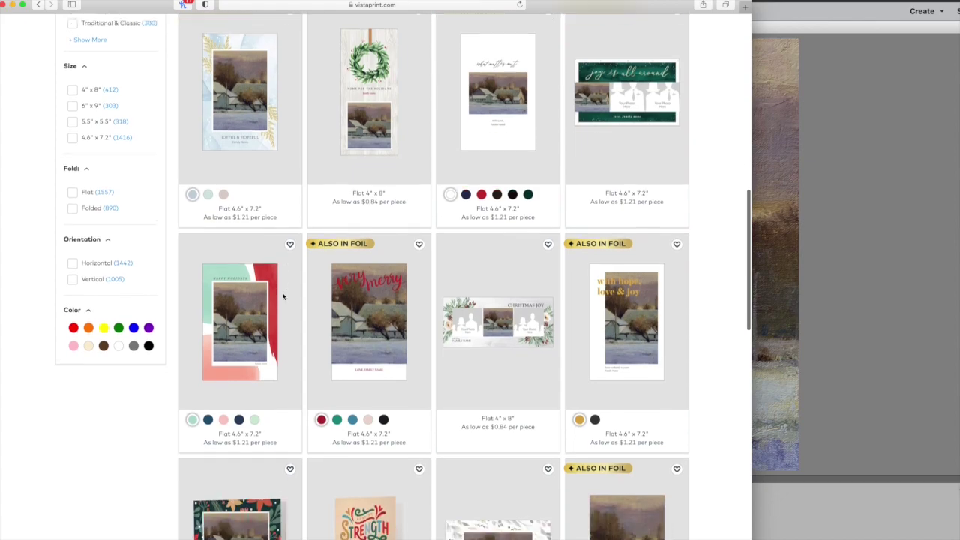
scroll(283, 297, "down", 2)
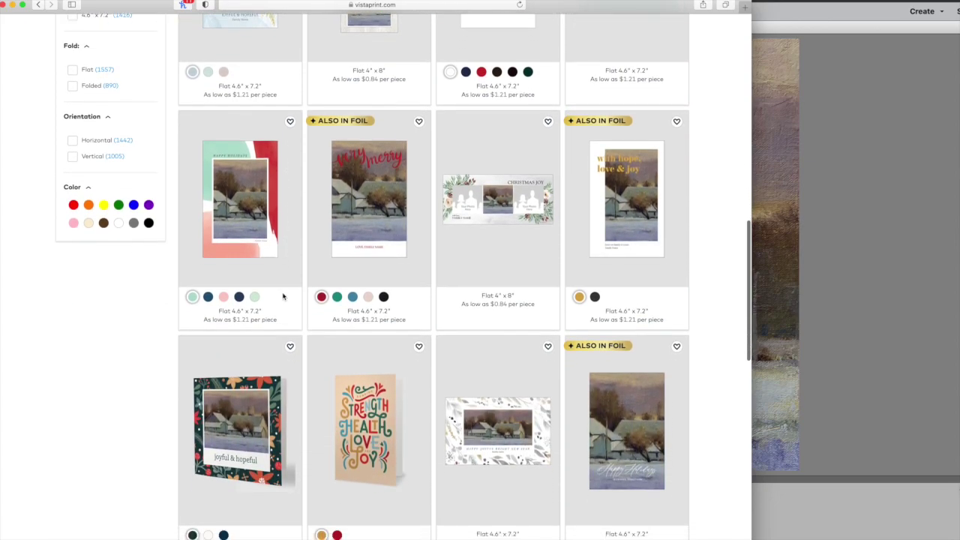
scroll(283, 297, "down", 2)
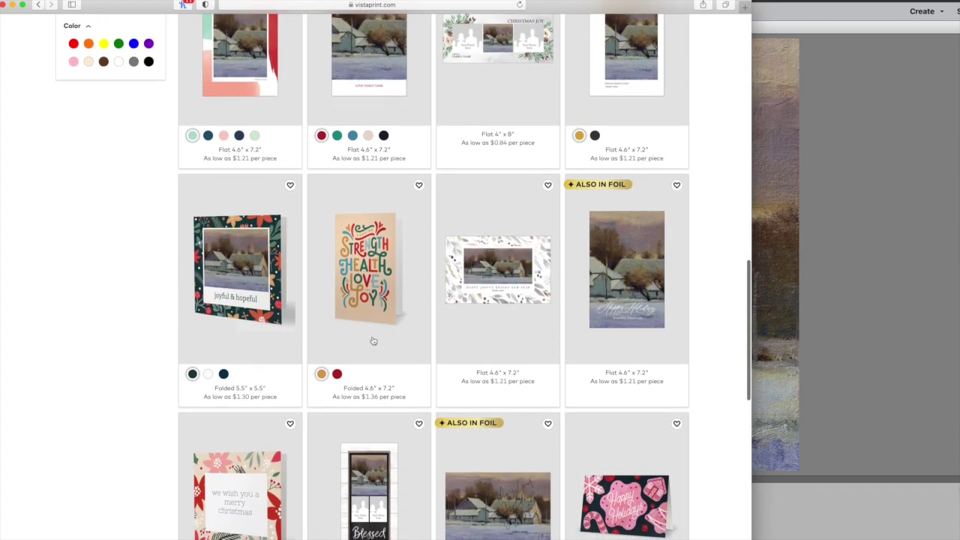
scroll(373, 341, "down", 4)
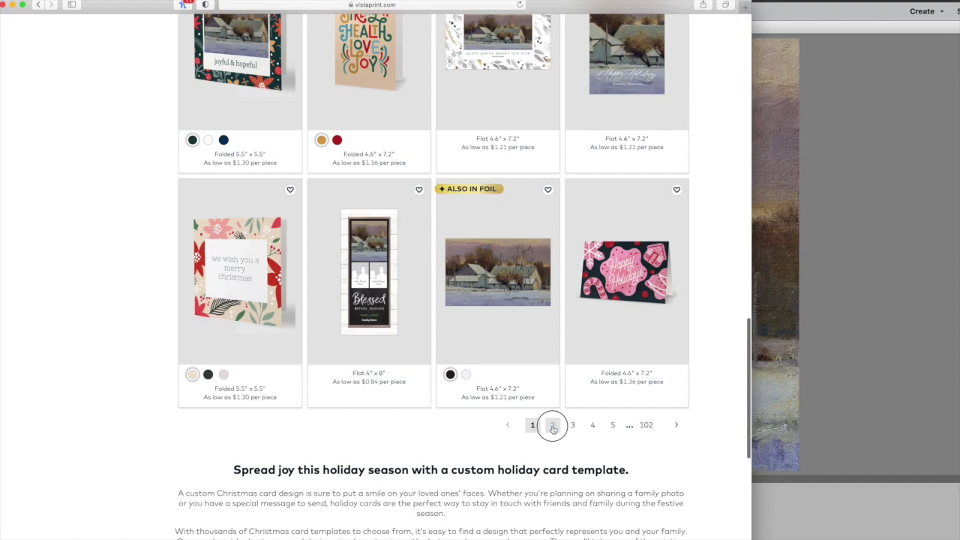
left_click(552, 426)
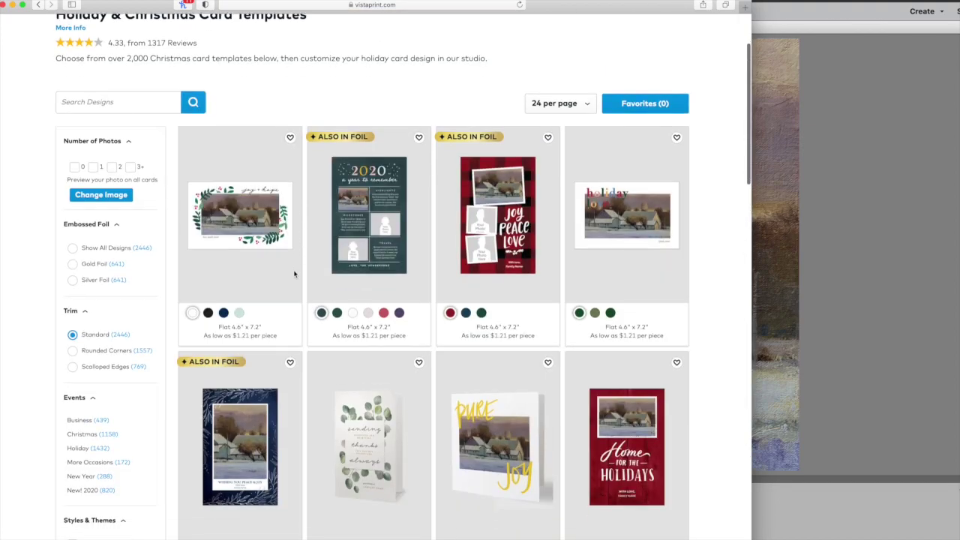
- Browse page 2 of the card templates and continue to page 3
scroll(294, 275, "down", 5)
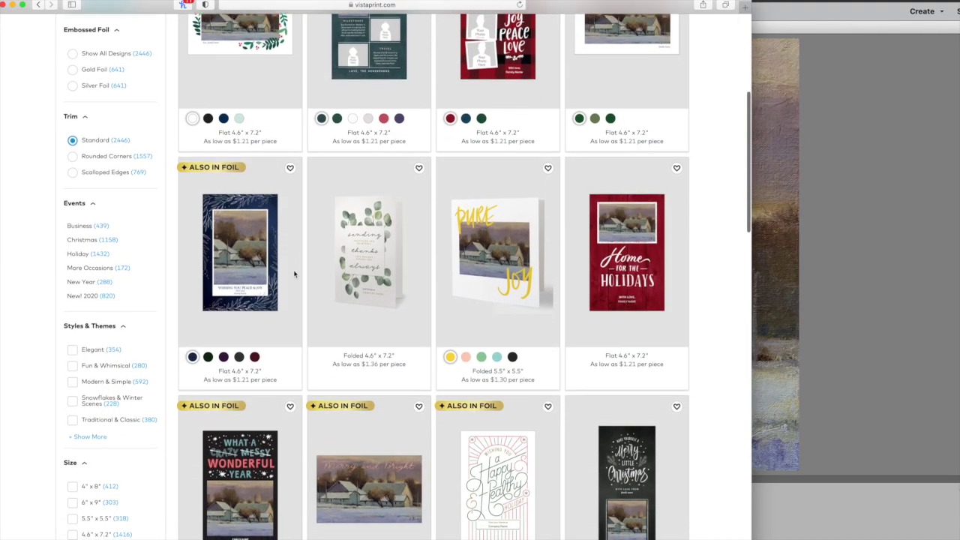
scroll(294, 275, "down", 4)
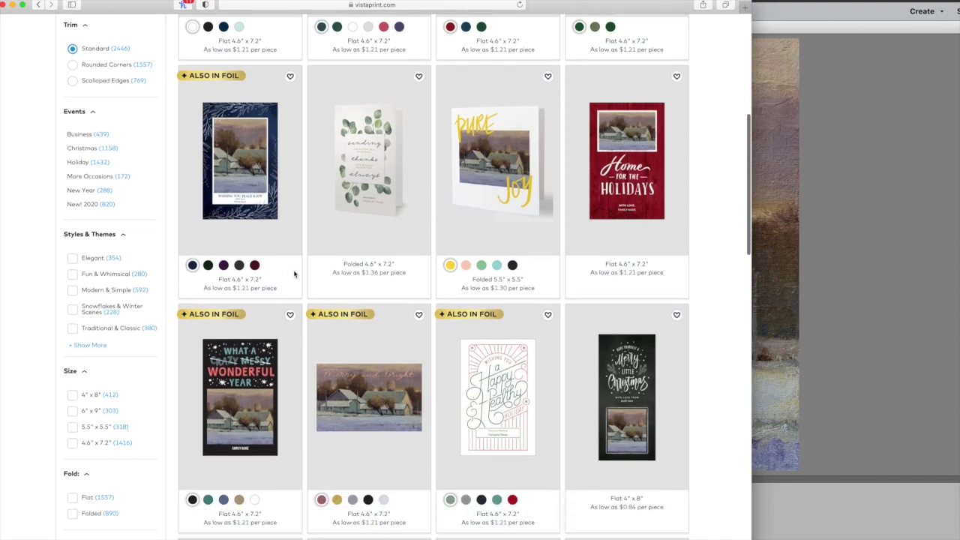
scroll(300, 277, "down", 3)
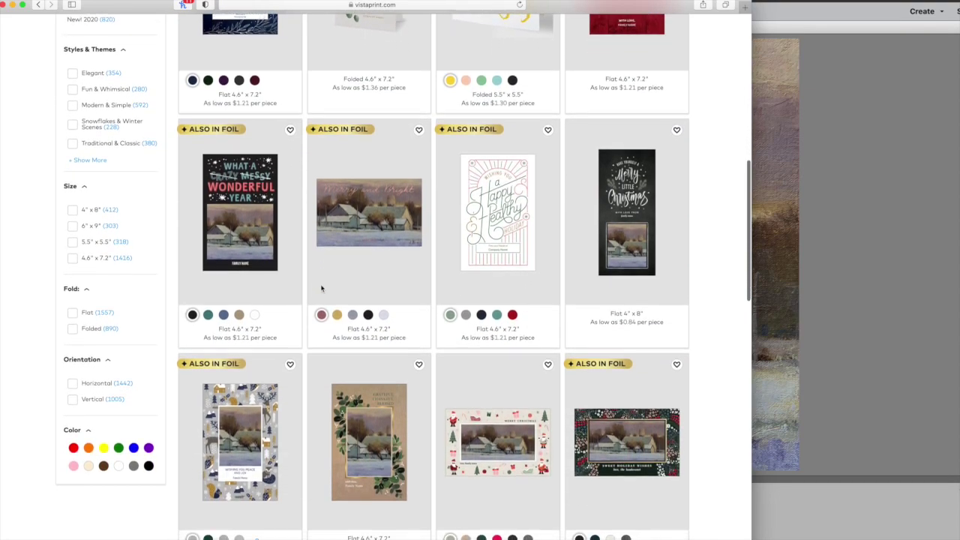
scroll(321, 288, "down", 4)
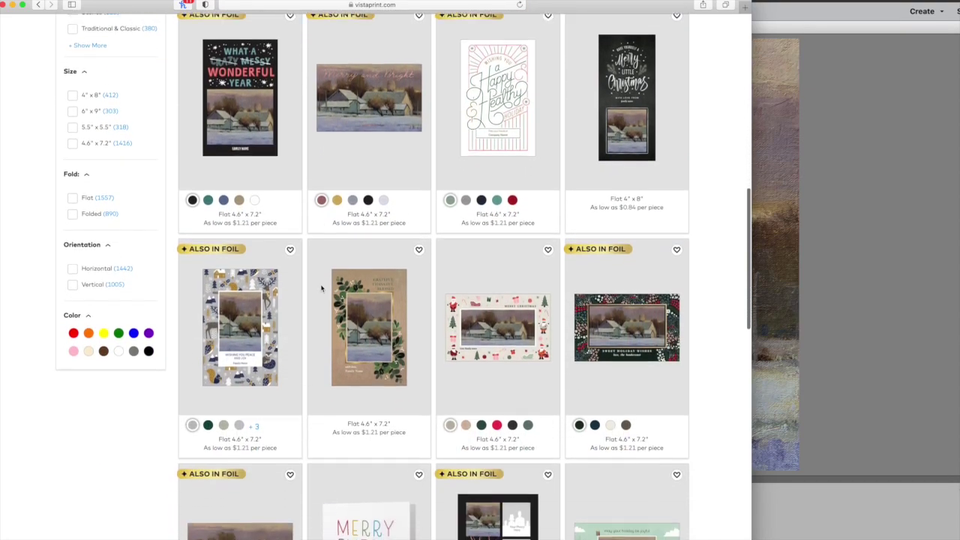
scroll(321, 288, "down", 9)
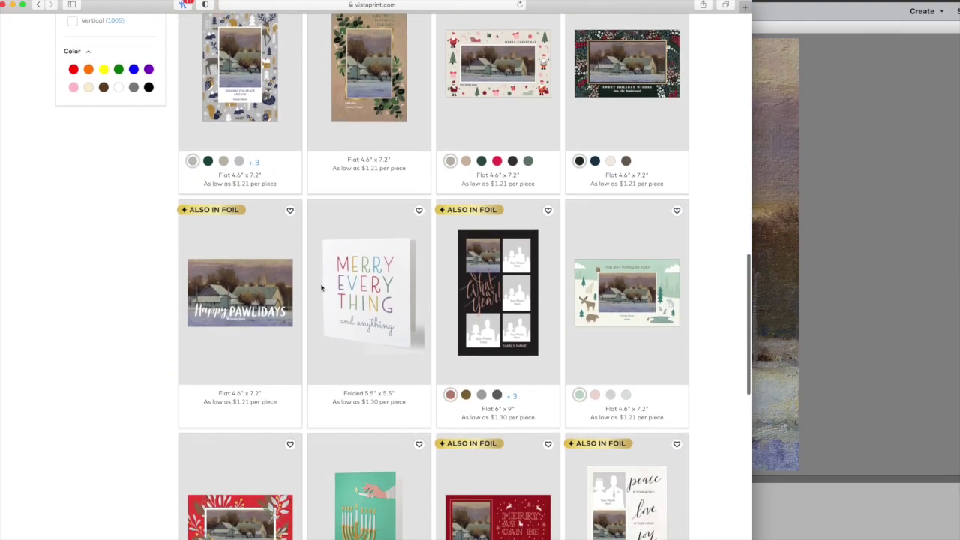
scroll(278, 299, "down", 9)
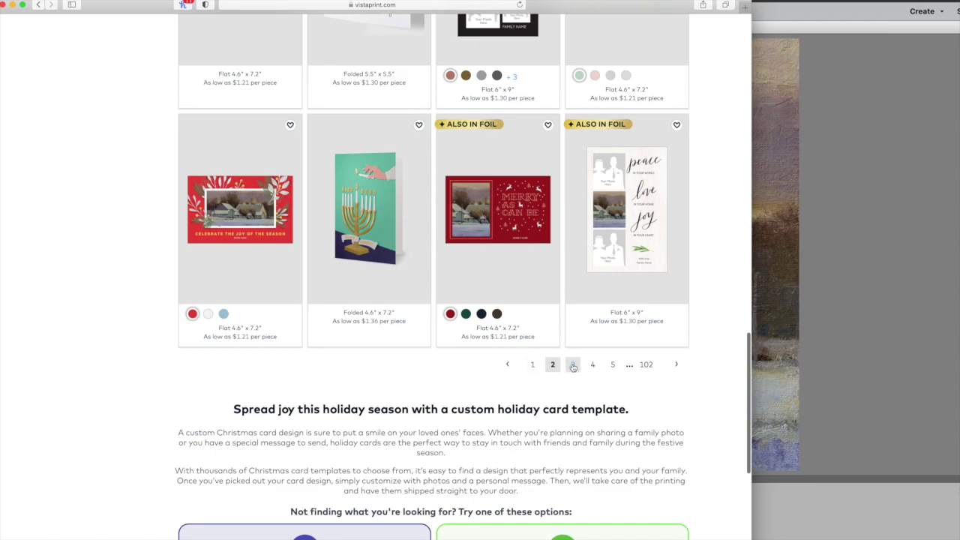
left_click(573, 364)
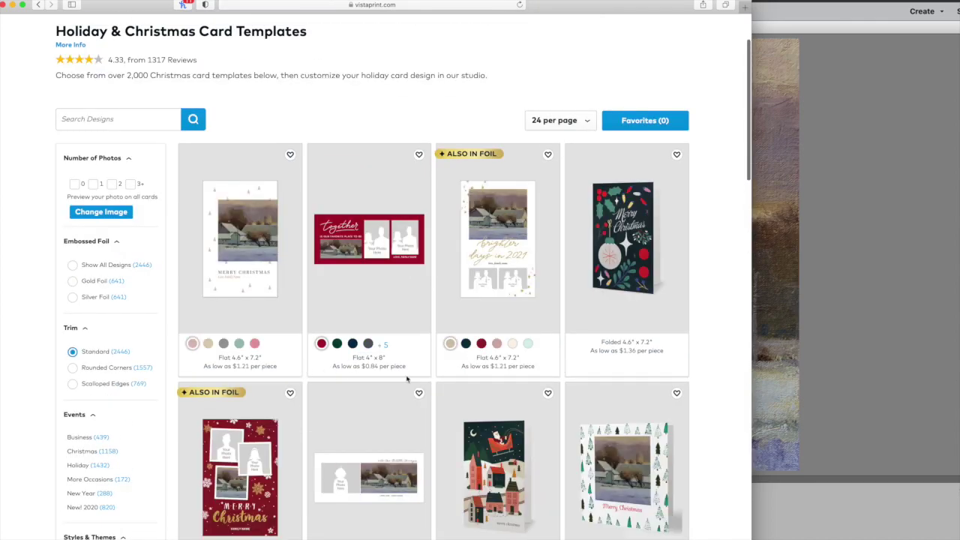
- Browse page 3, then go to page 4 and scroll through its designs
scroll(406, 379, "down", 5)
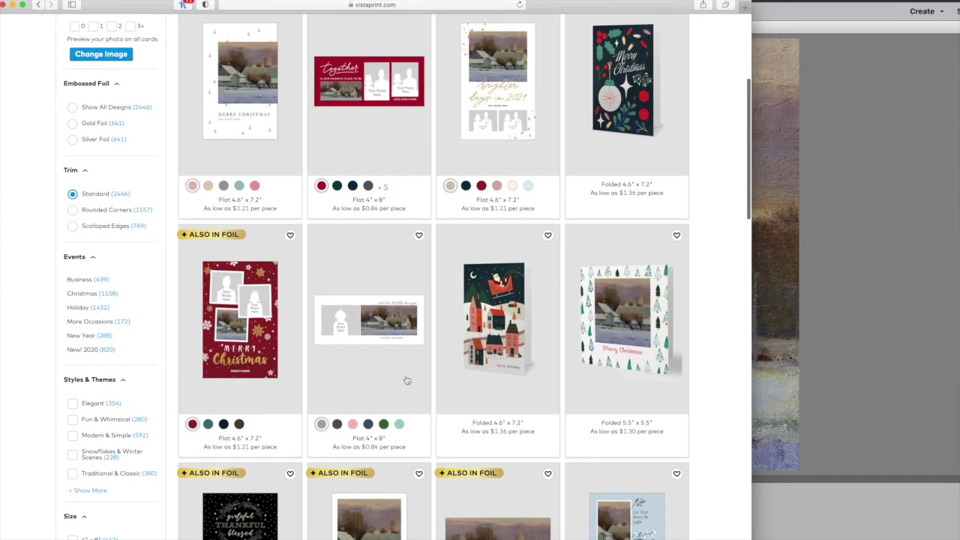
scroll(406, 379, "down", 3)
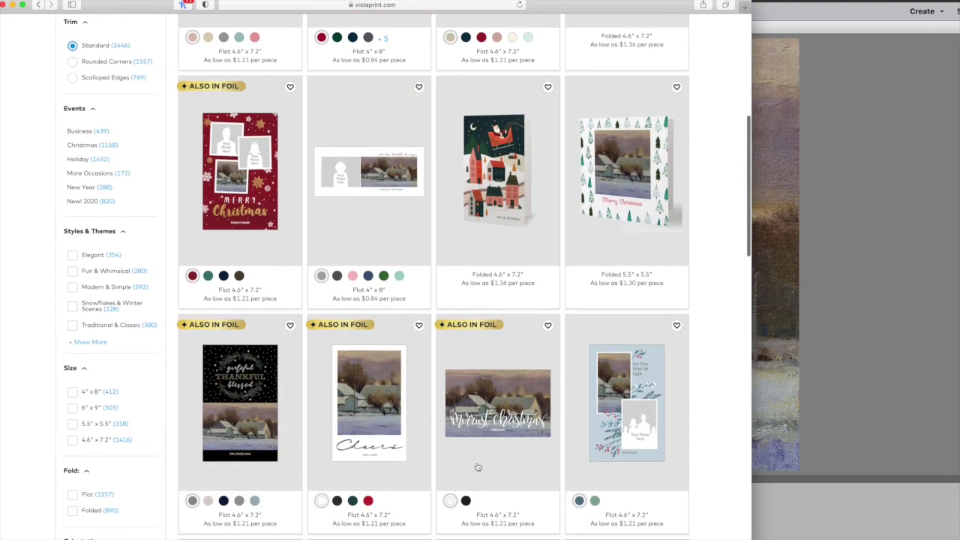
scroll(477, 467, "down", 1)
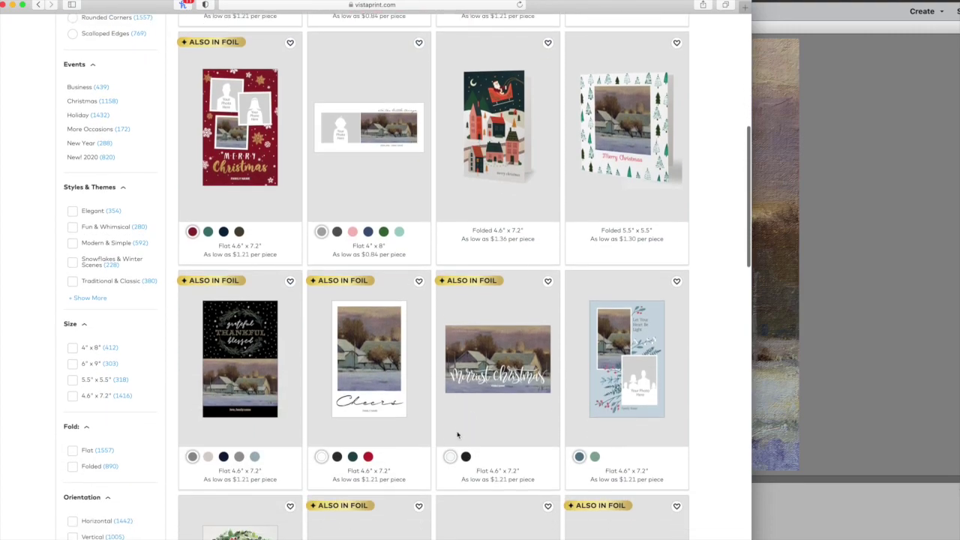
scroll(457, 435, "down", 3)
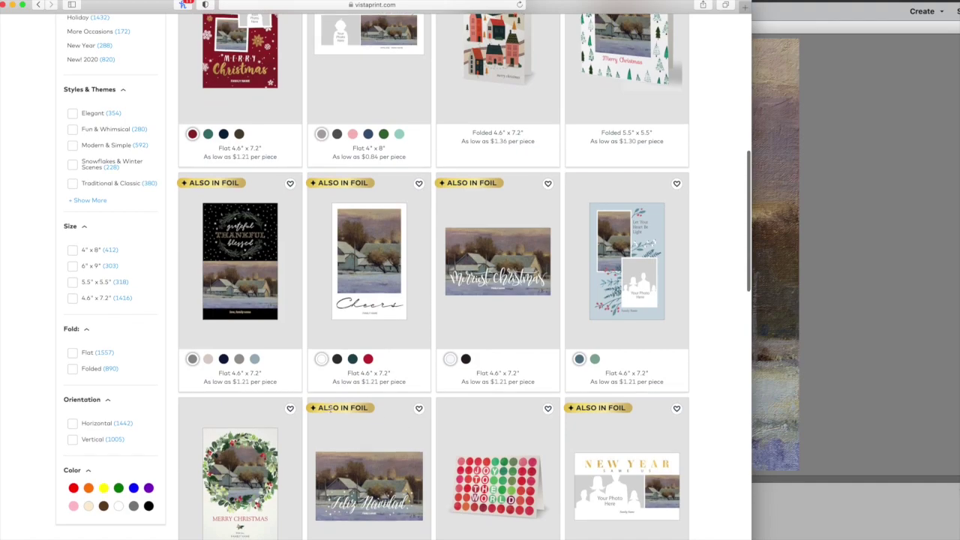
scroll(341, 409, "down", 3)
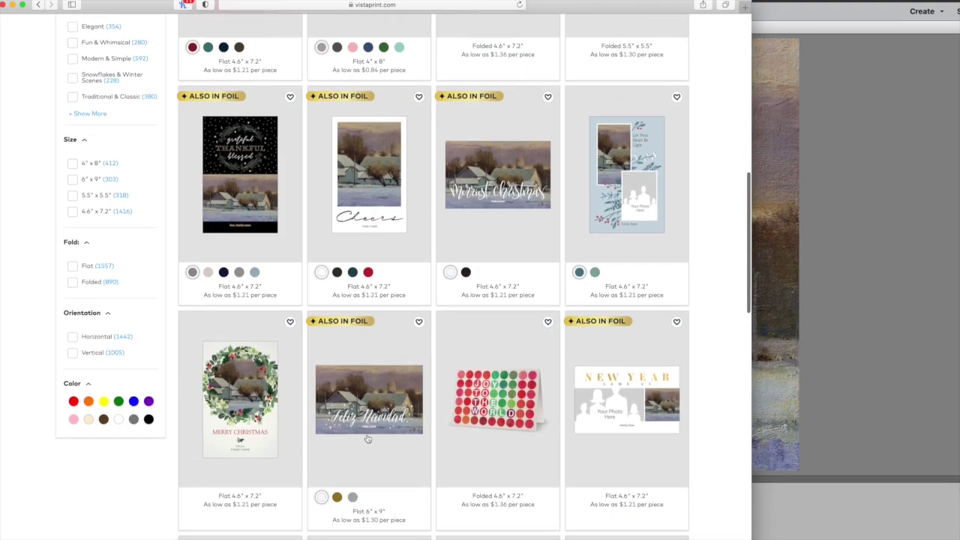
scroll(368, 439, "down", 6)
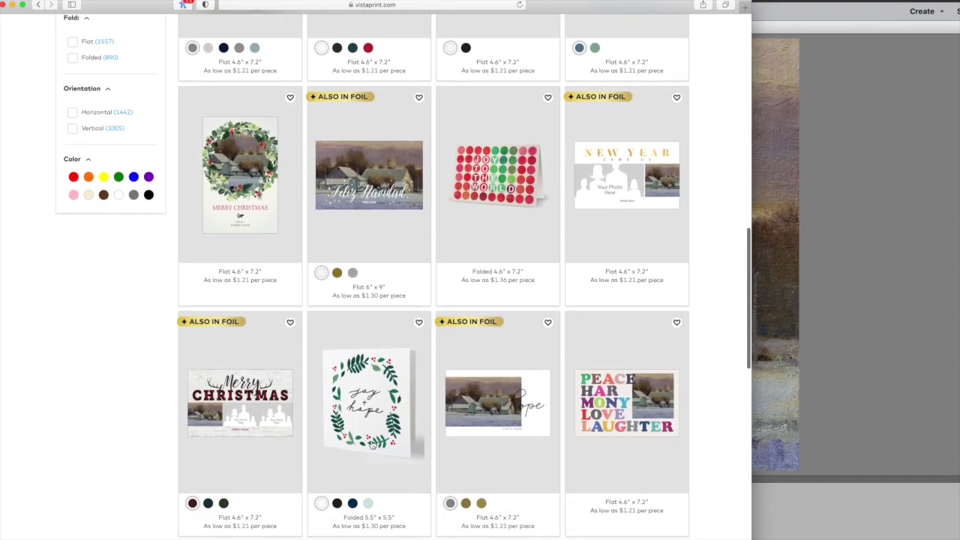
scroll(373, 444, "down", 7)
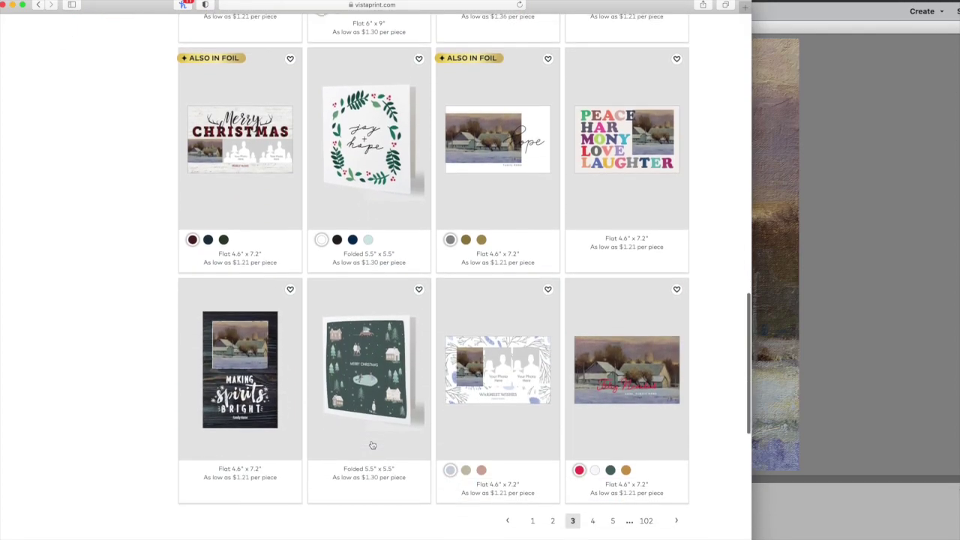
scroll(372, 445, "down", 2)
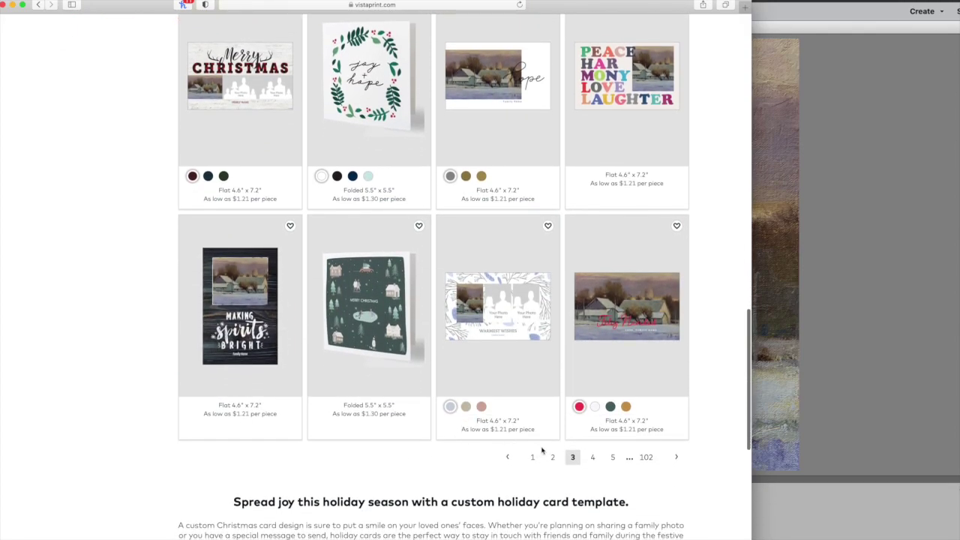
left_click(593, 457)
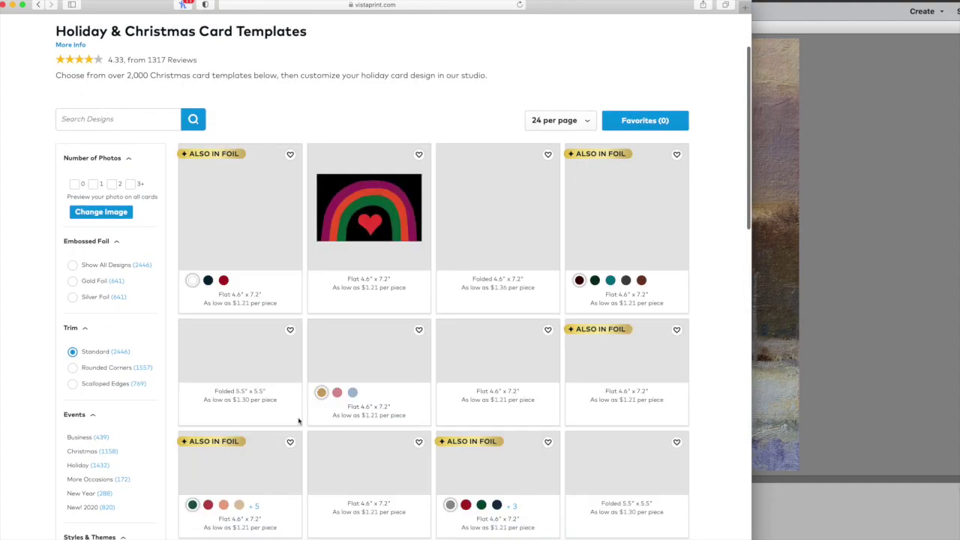
scroll(308, 417, "down", 2)
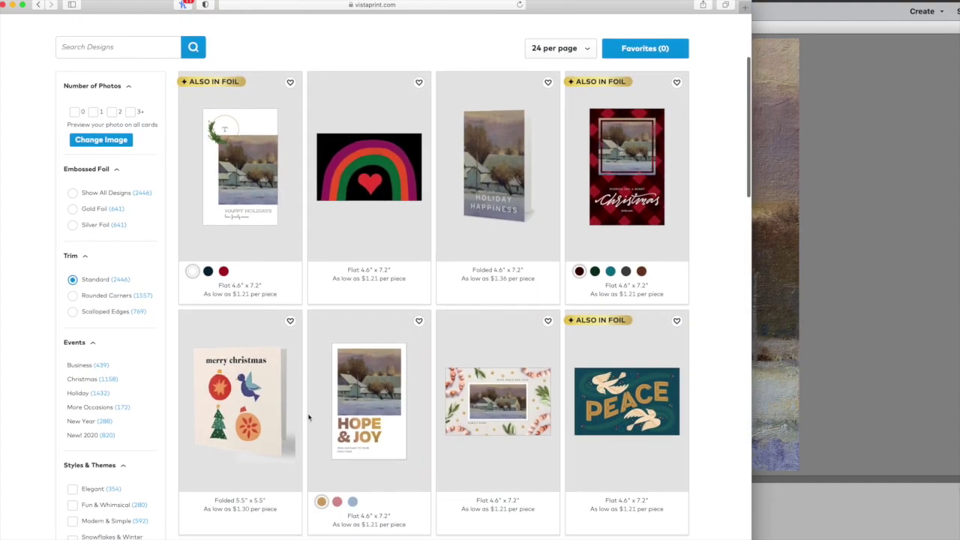
scroll(308, 417, "down", 6)
scroll(308, 418, "down", 3)
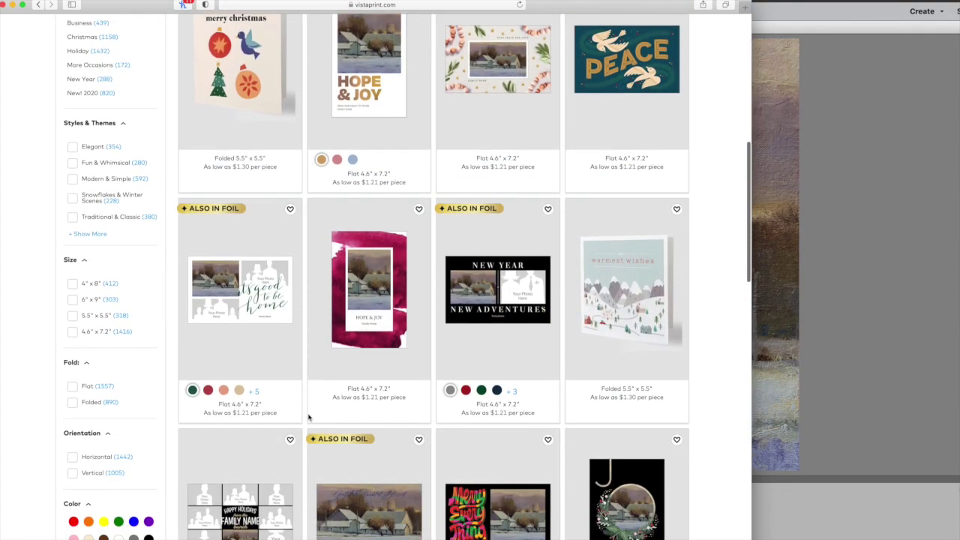
scroll(308, 418, "up", 6)
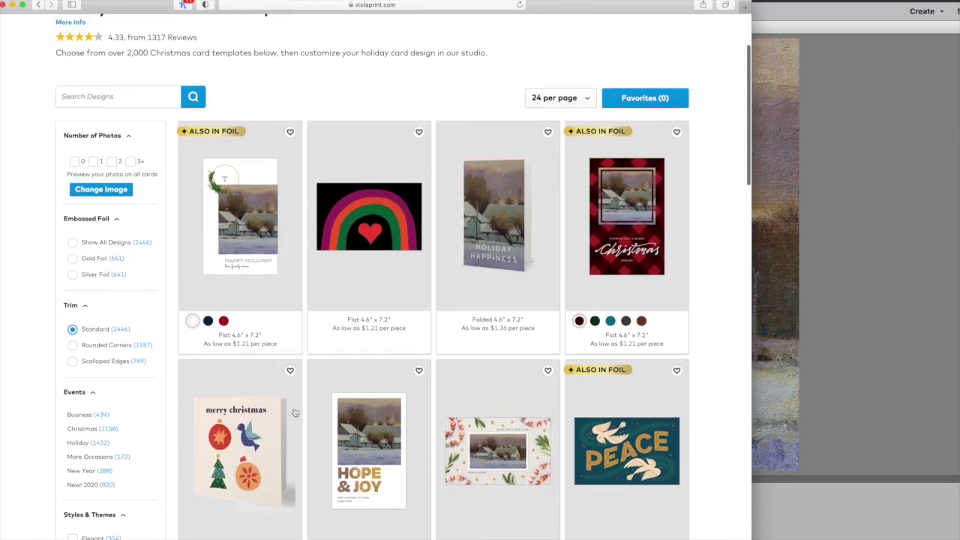
scroll(97, 401, "down", 2)
- Filter the card results to folded 4.6" x 7.2" horizontal designs only
scroll(104, 404, "down", 7)
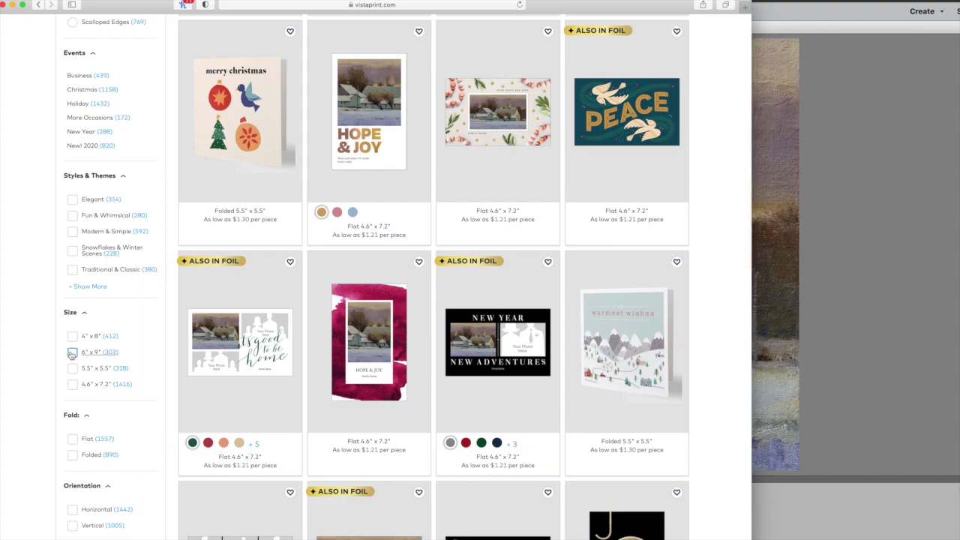
left_click(72, 384)
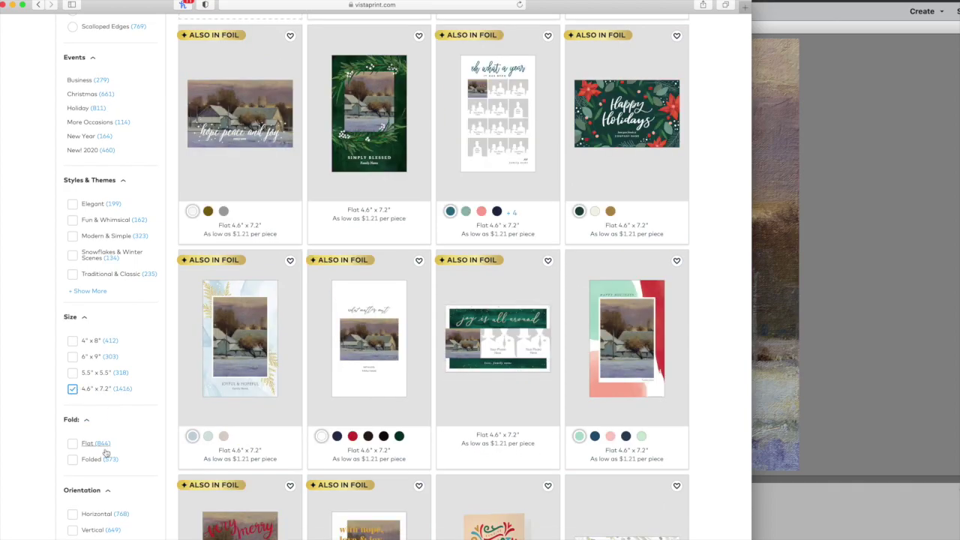
left_click(73, 460)
left_click(72, 401)
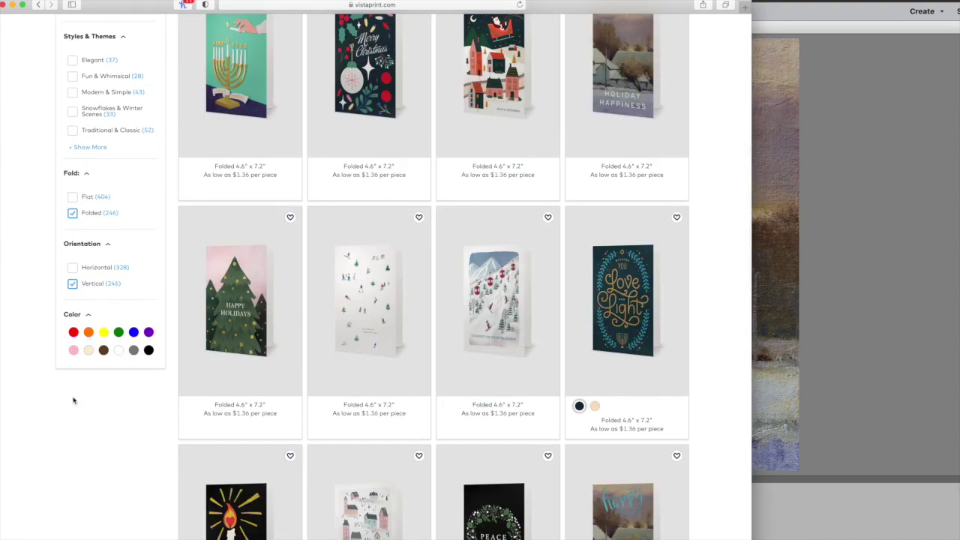
left_click(72, 268)
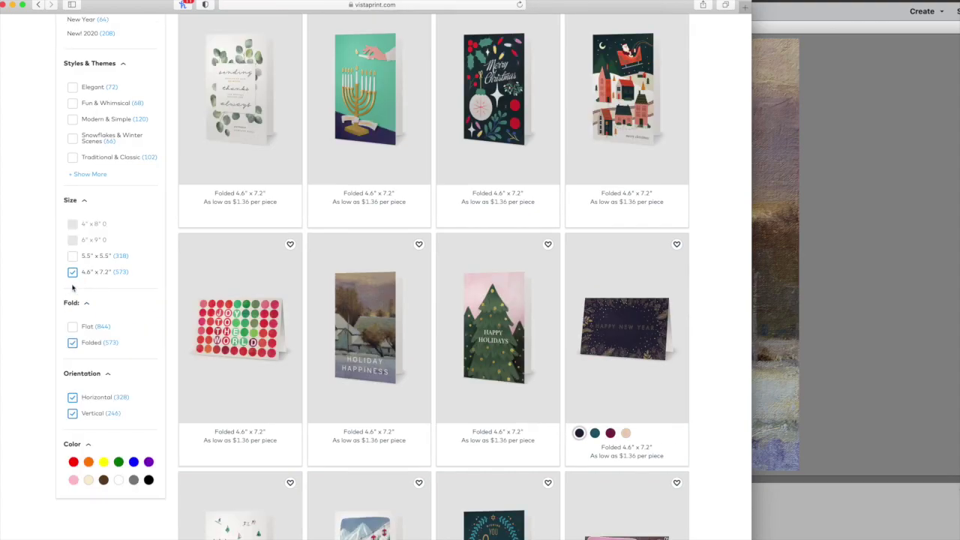
left_click(72, 411)
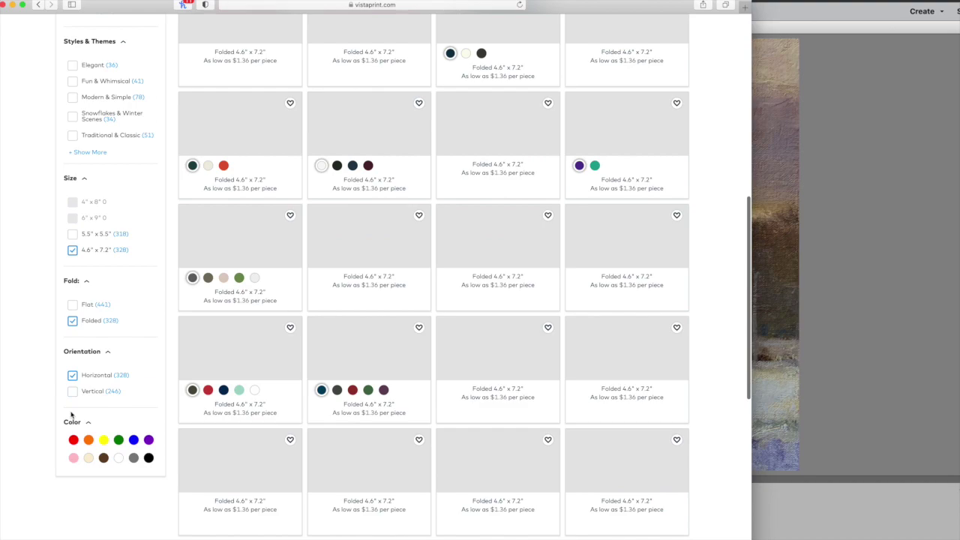
- Find the snowy barn Happy New Year card and open its quick view
scroll(419, 404, "down", 2)
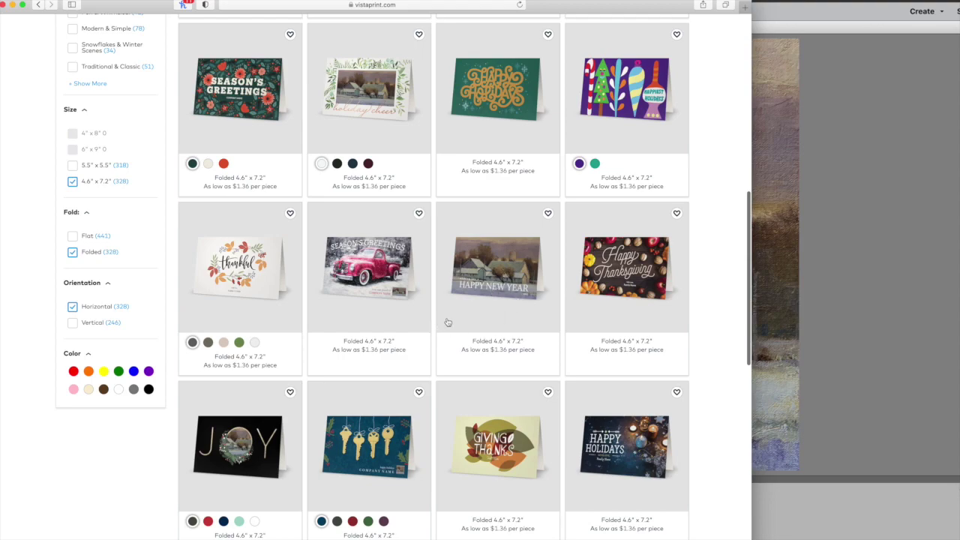
scroll(483, 324, "down", 5)
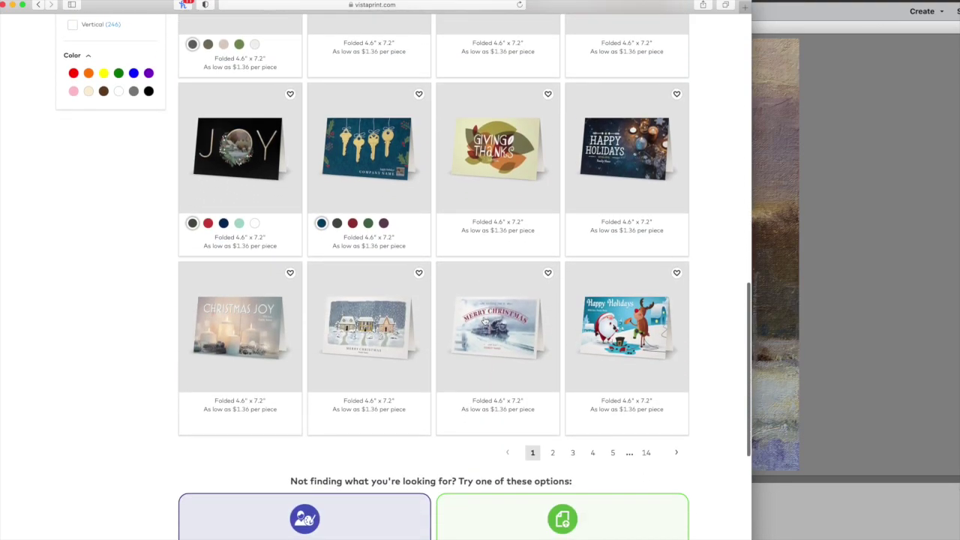
scroll(484, 321, "up", 8)
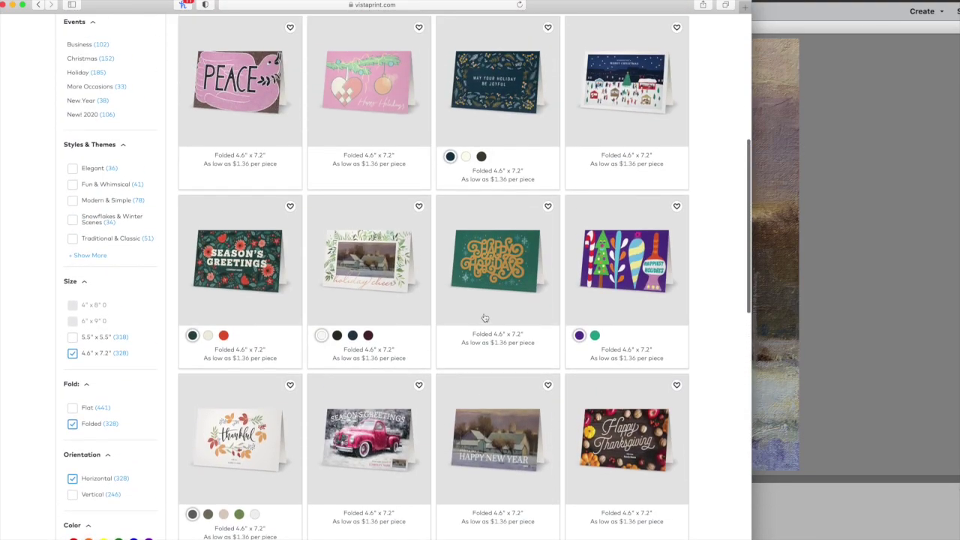
left_click(500, 444)
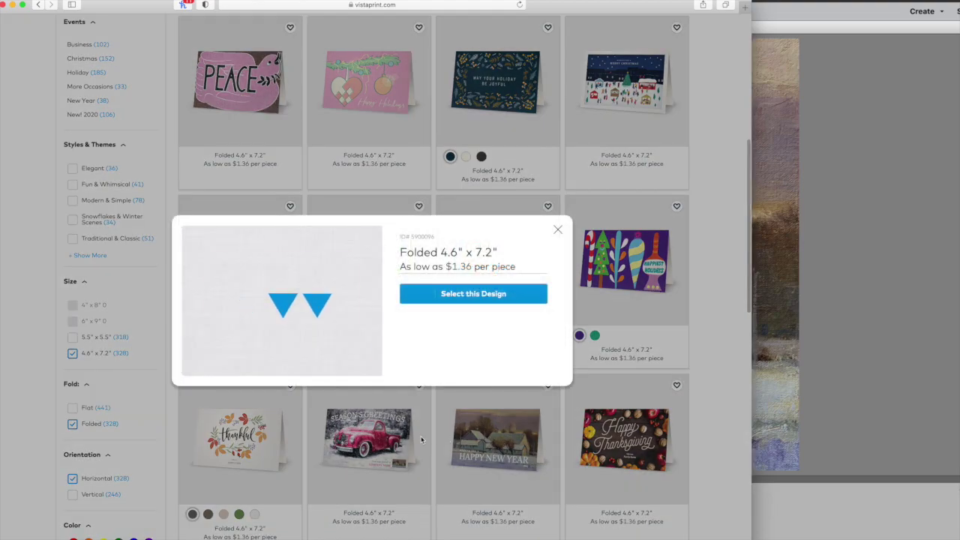
- Select this Happy New Year barn design to load it into the editor
left_click(461, 294)
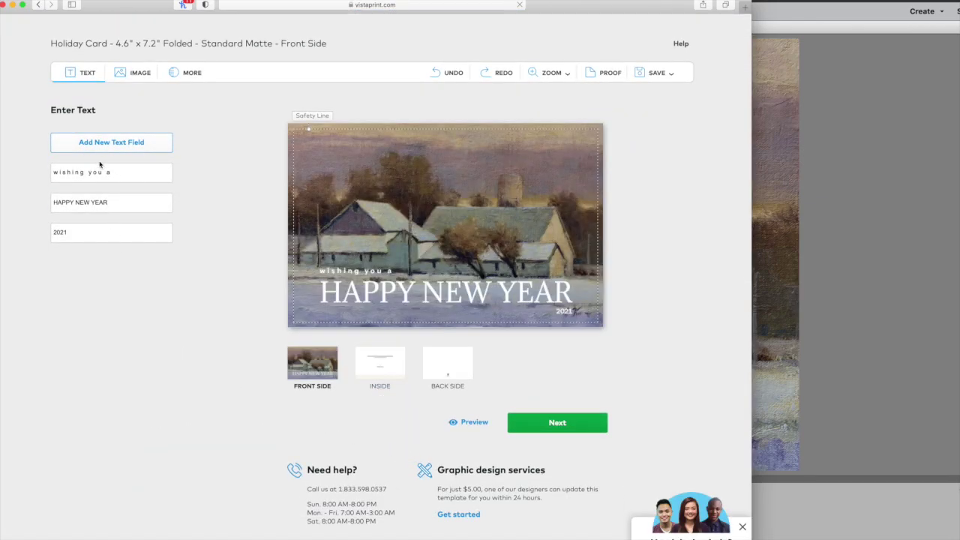
- Delete 'wishing you a' and change the text to 'Merry Christmas' and '2020'
triple_click(135, 172)
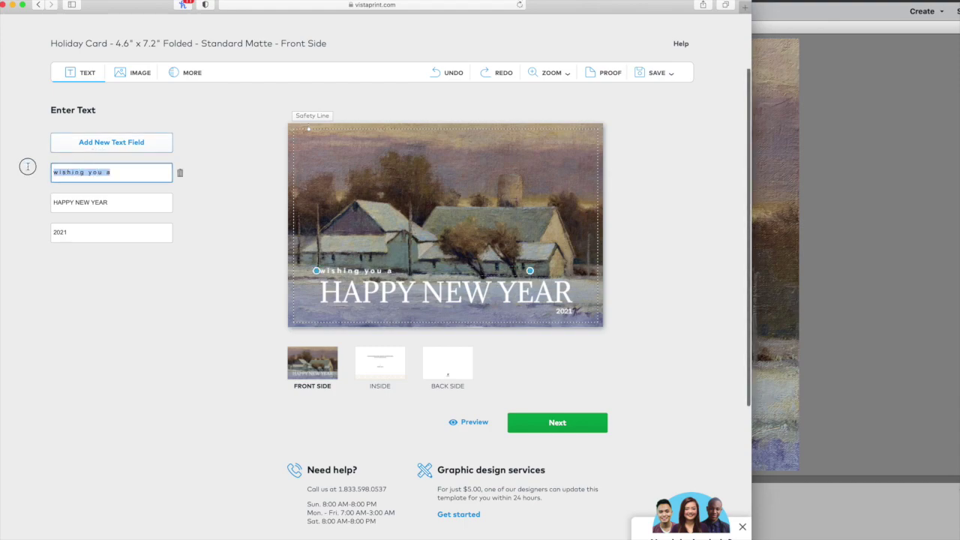
key("BackSpace")
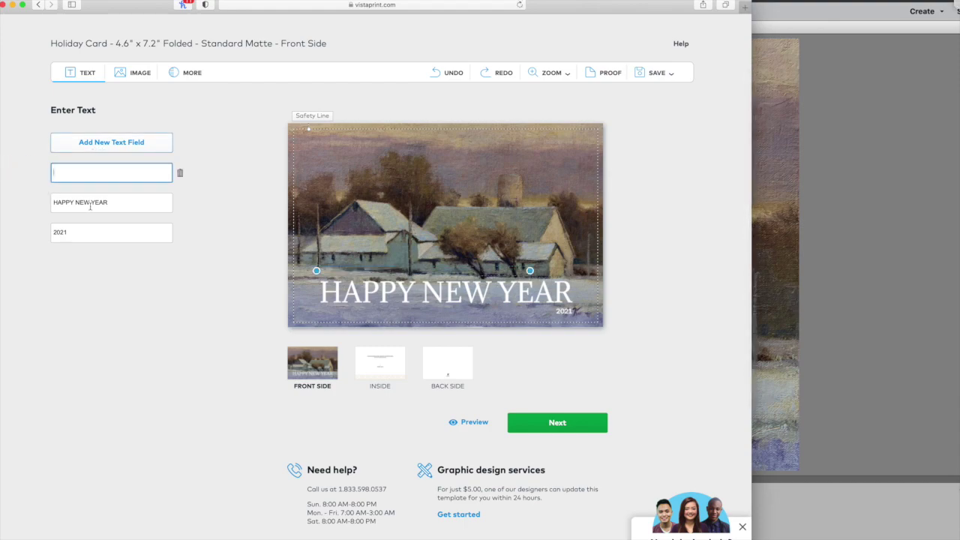
left_click_drag(125, 207, 10, 194)
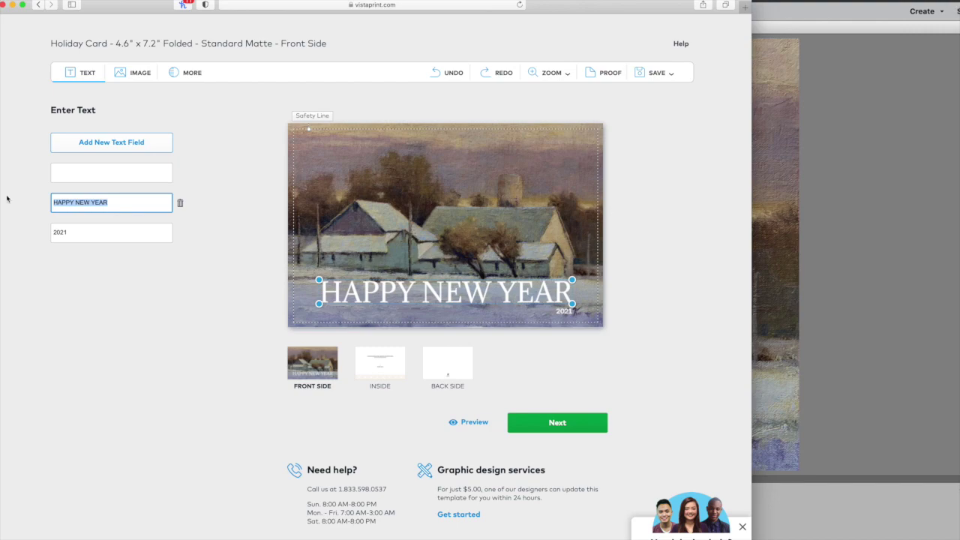
type("Merry")
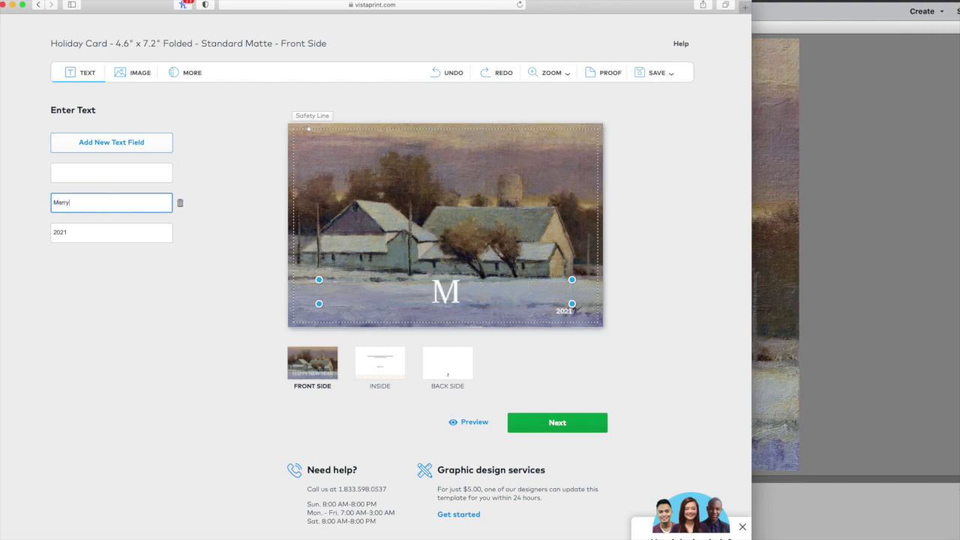
type(" Christmas")
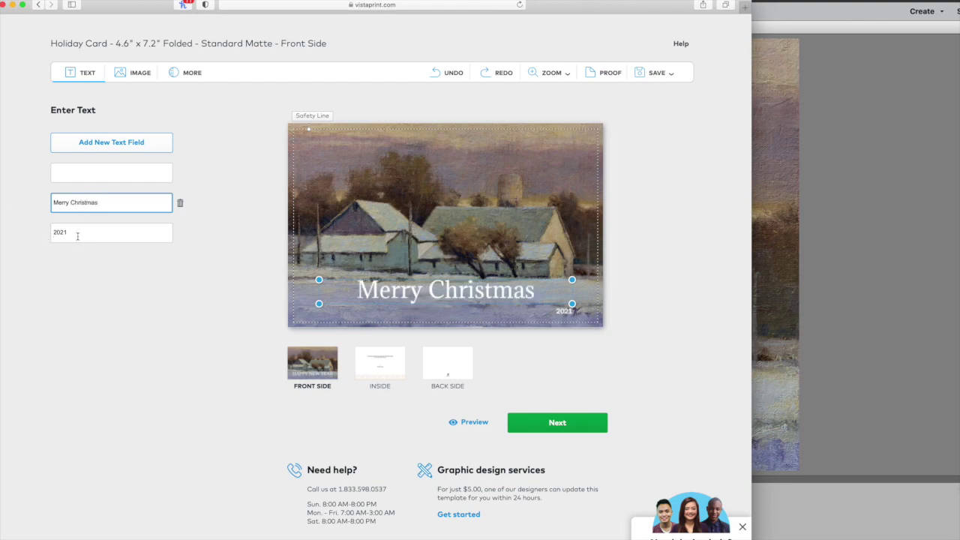
left_click_drag(72, 233, 53, 230)
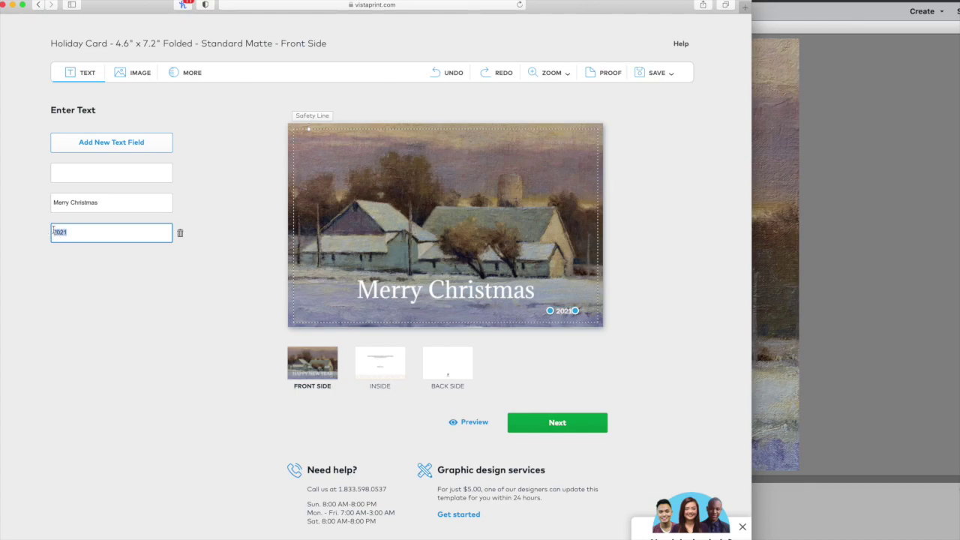
type("2020")
- Nudge the Merry Christmas greeting slightly lower on the card front
scroll(252, 322, "up", 3)
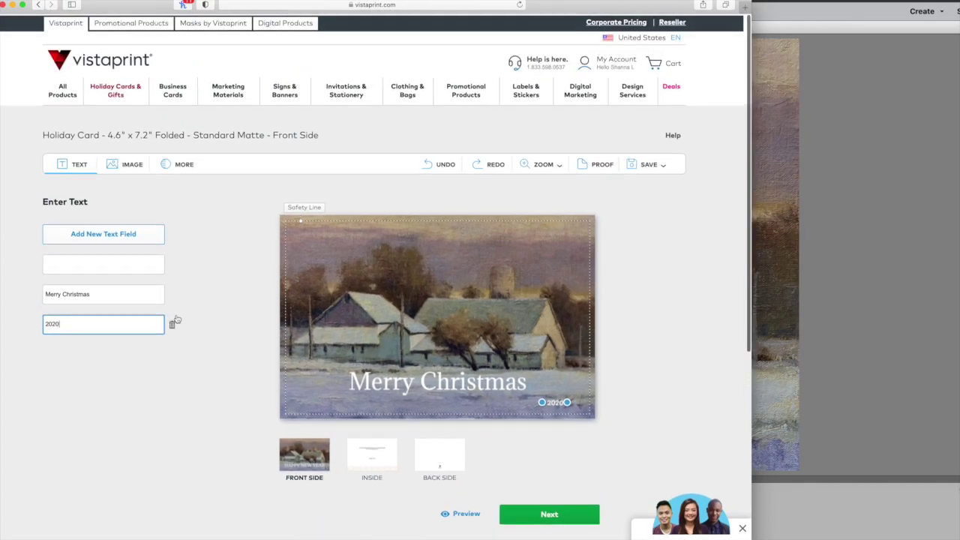
left_click(79, 163)
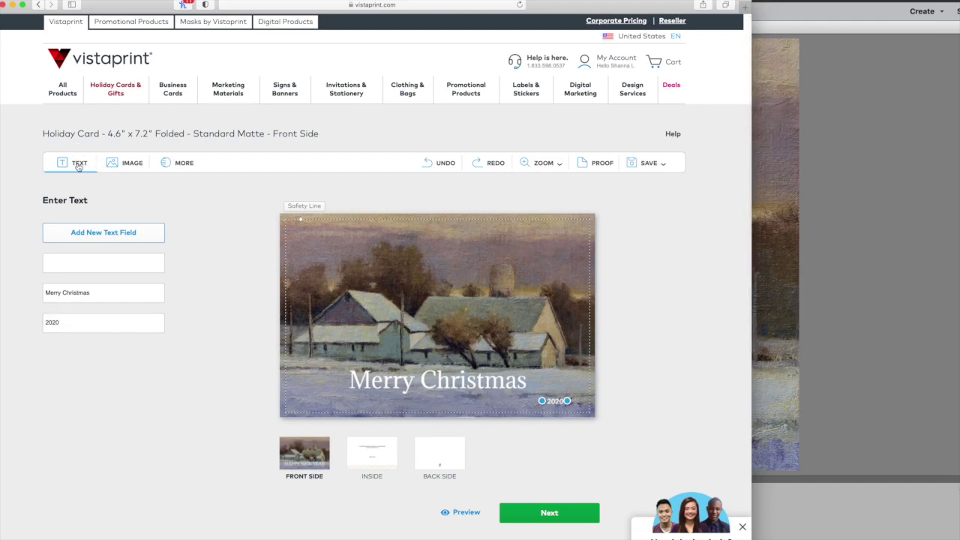
scroll(164, 372, "down", 3)
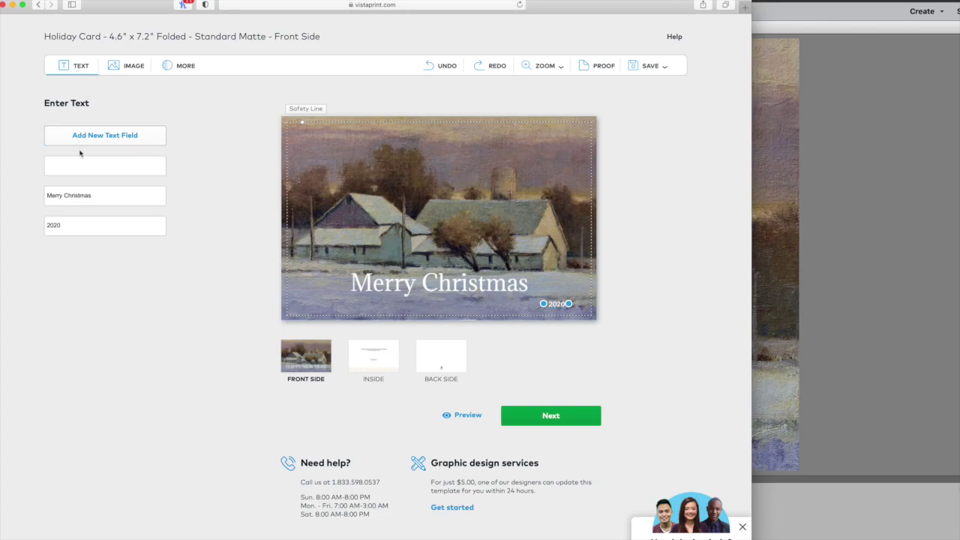
left_click(96, 200)
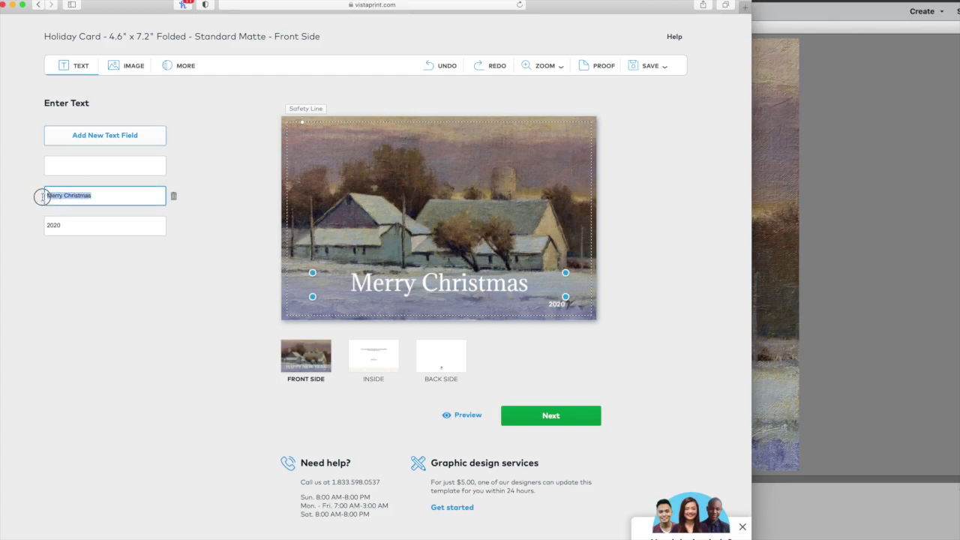
left_click(78, 68)
left_click(78, 68)
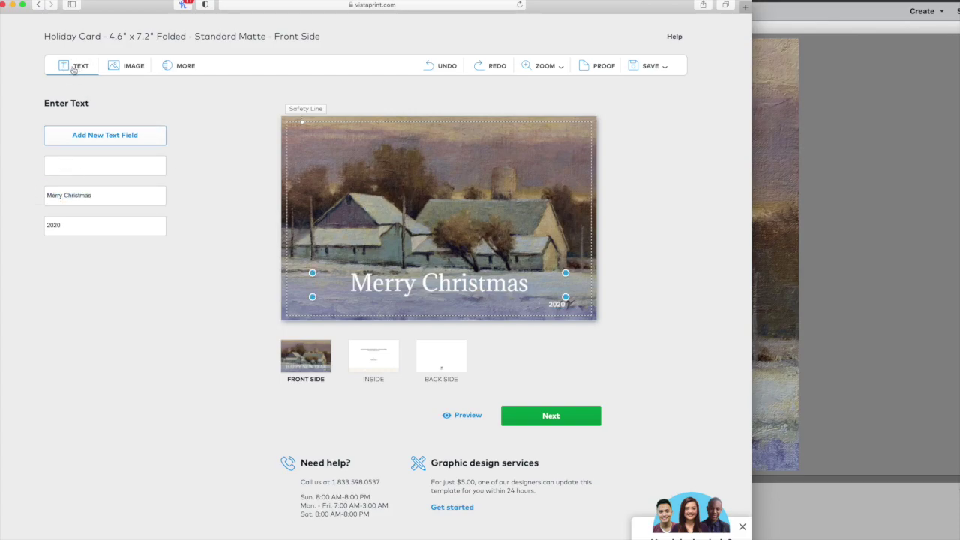
left_click(63, 66)
left_click(72, 335)
left_click_drag(432, 288, 421, 299)
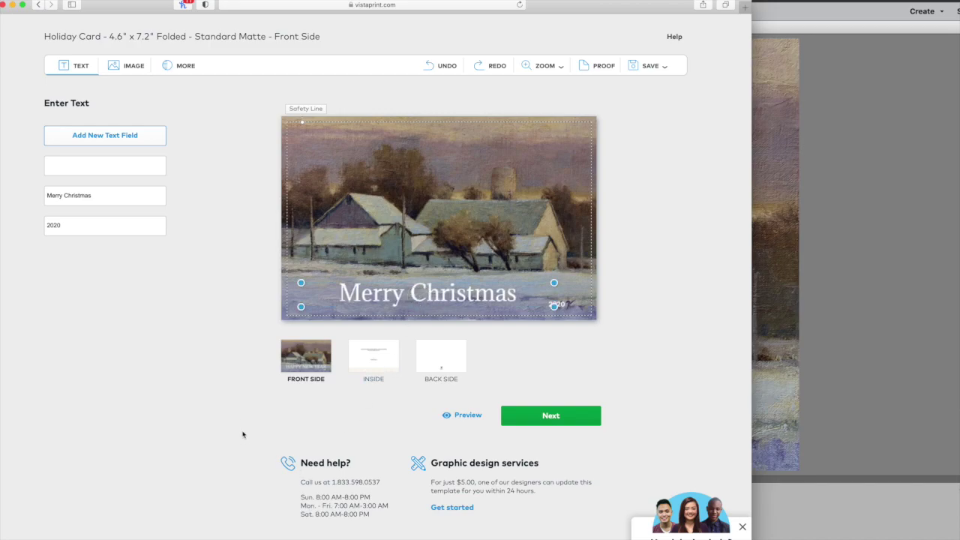
left_click(391, 359)
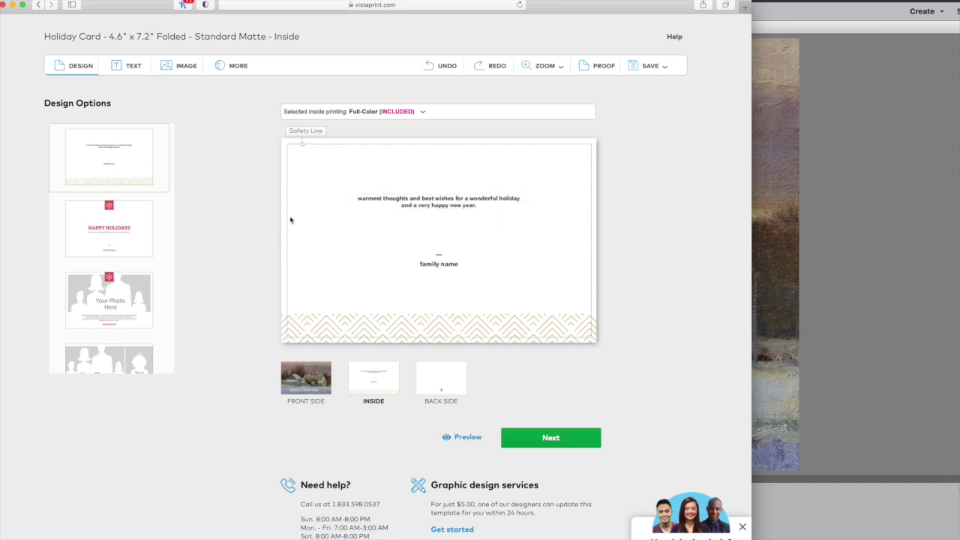
- Replace the inside 'family name' placeholder with the family's names
left_click(453, 267)
left_click(472, 269)
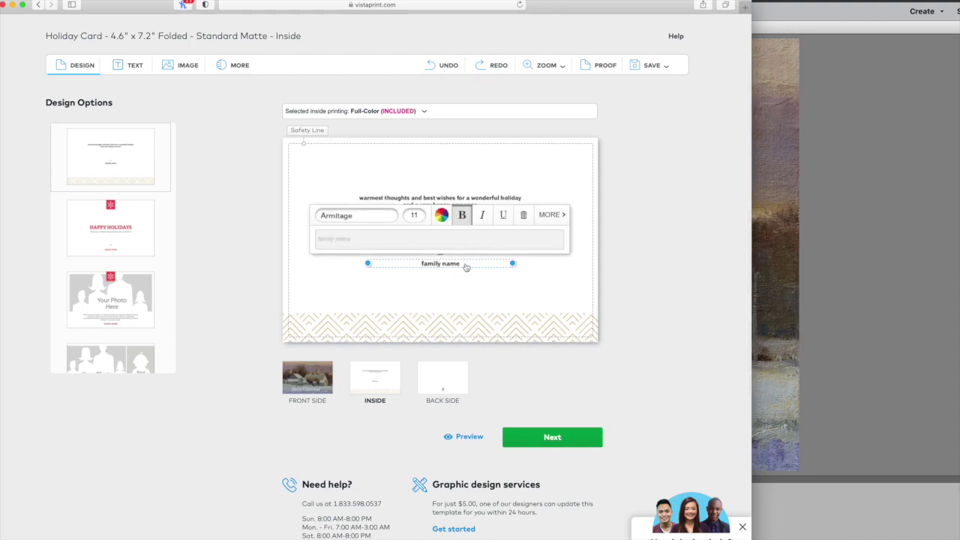
left_click(370, 237)
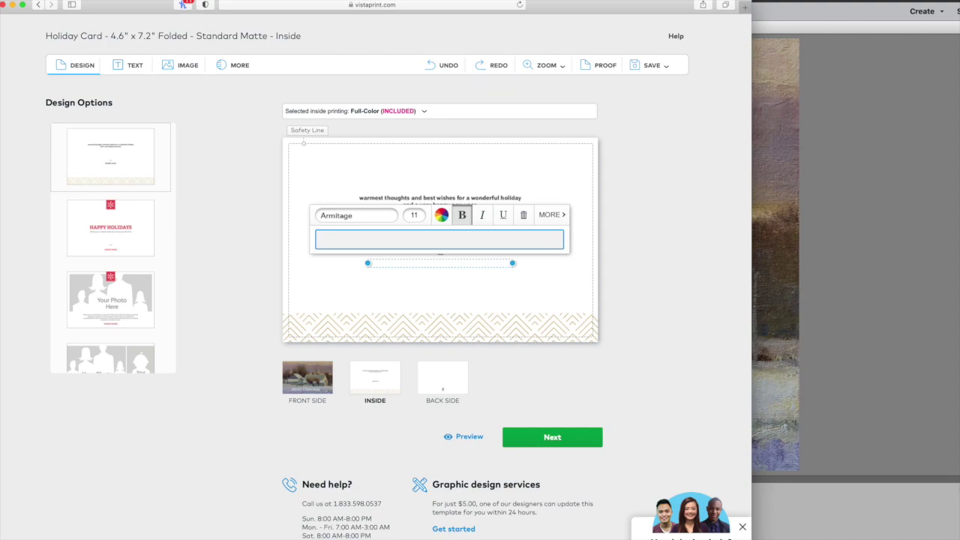
type("Marco & sha")
type("Shanna")
type(" and family")
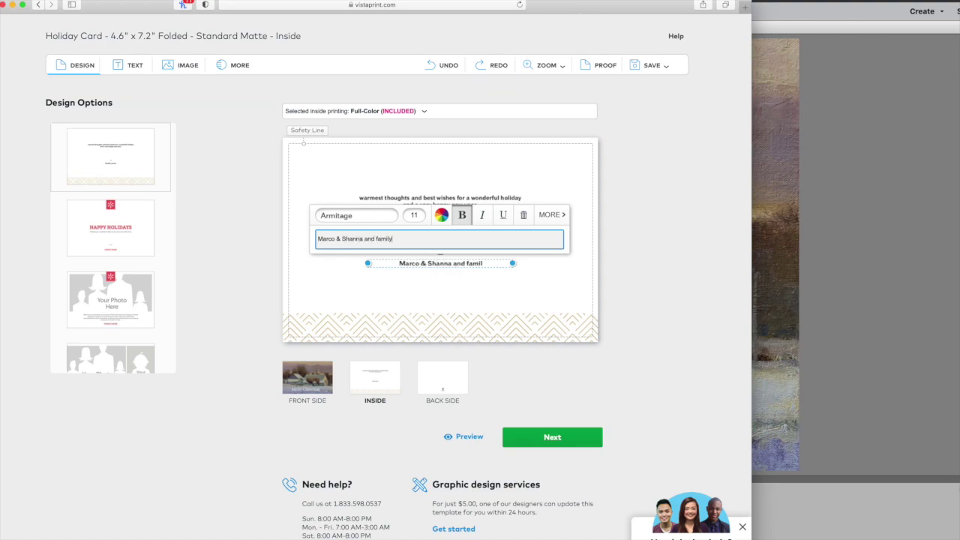
left_click(427, 280)
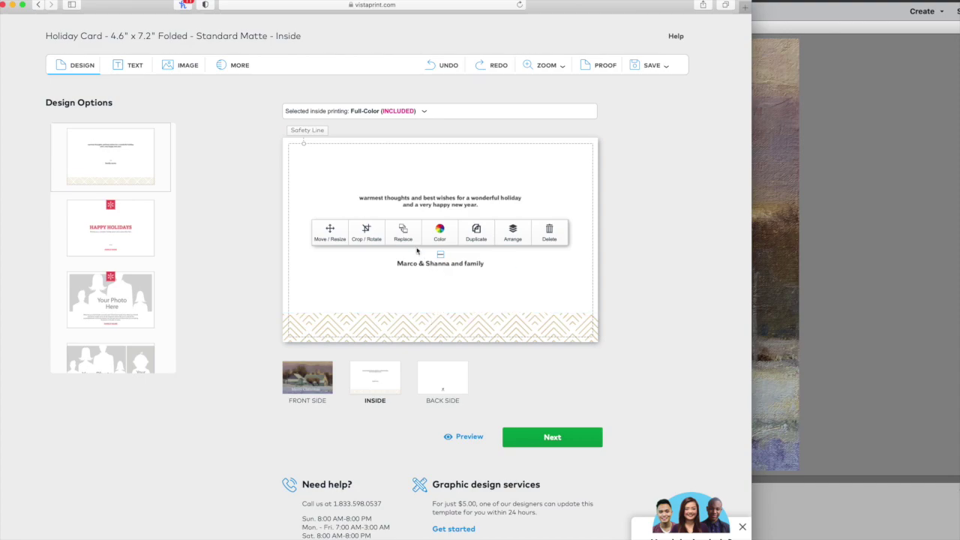
- Move the names line lower and widen its text box
left_click(403, 271)
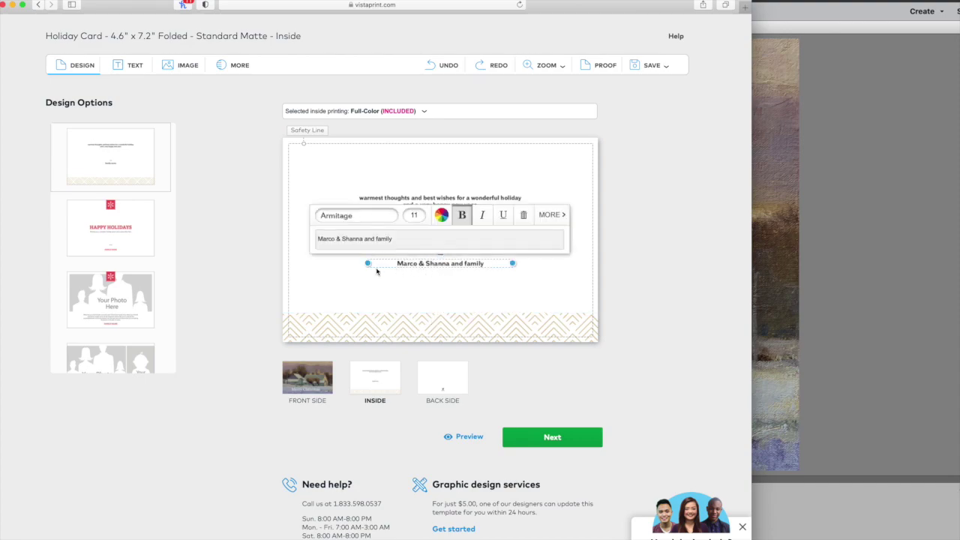
left_click_drag(380, 270, 384, 281)
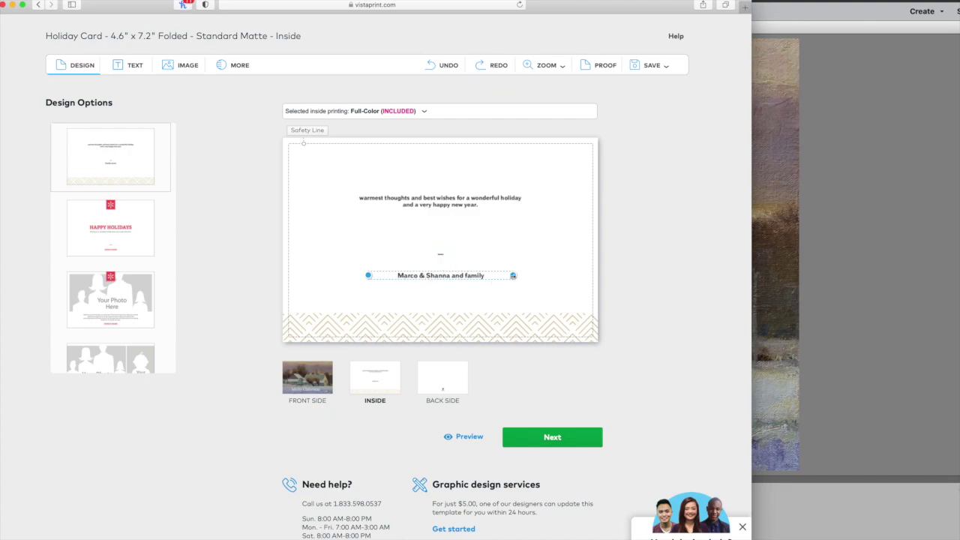
left_click_drag(513, 275, 525, 277)
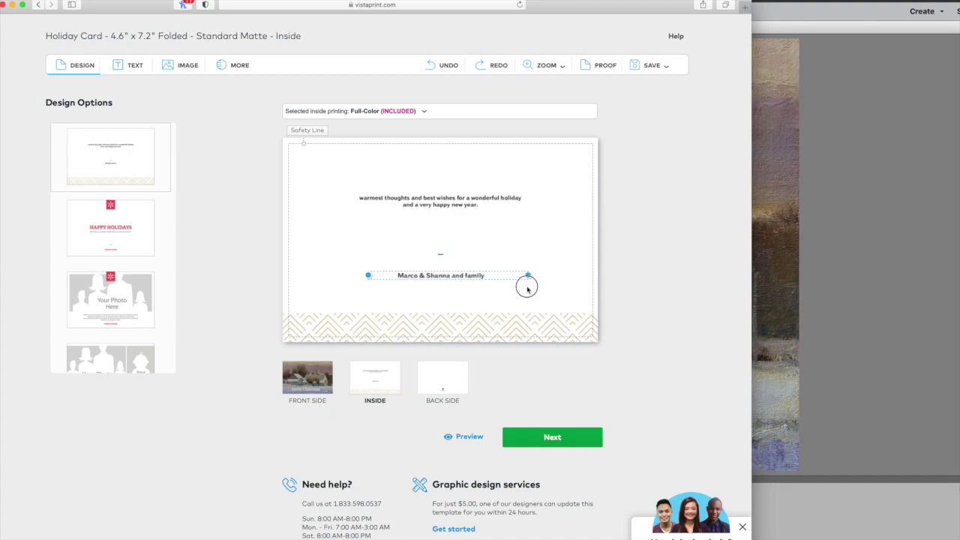
- Increase the names' font size to 17
left_click(488, 274)
left_click(422, 227)
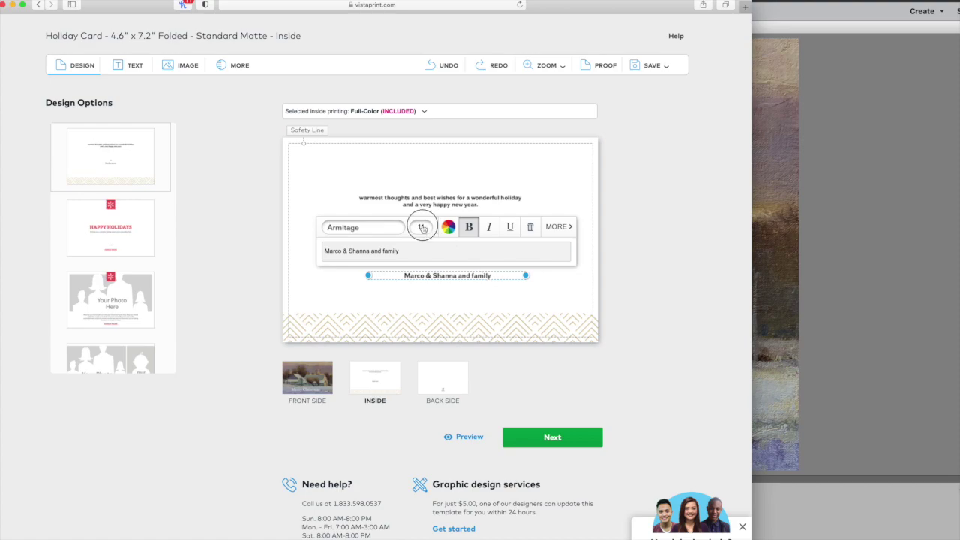
left_click(393, 191)
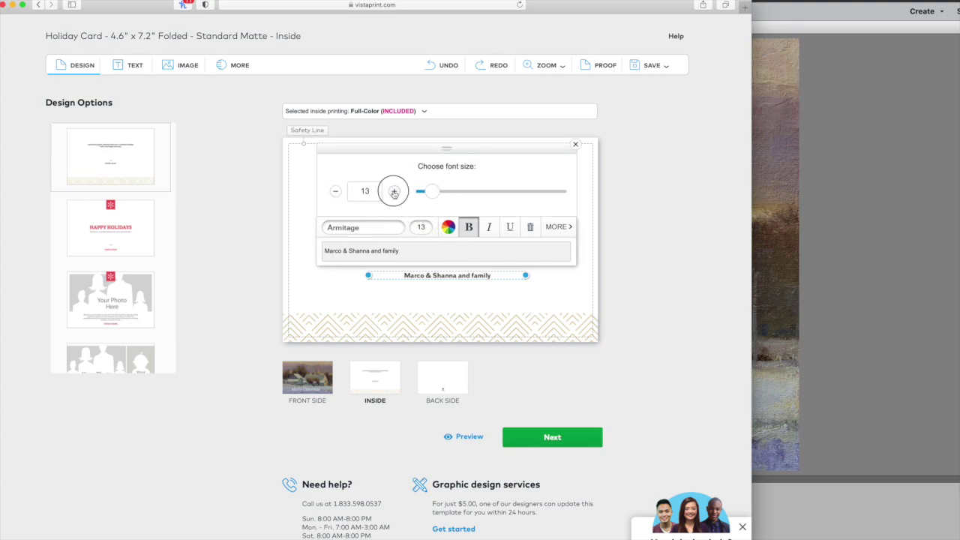
left_click(394, 191)
left_click(394, 191)
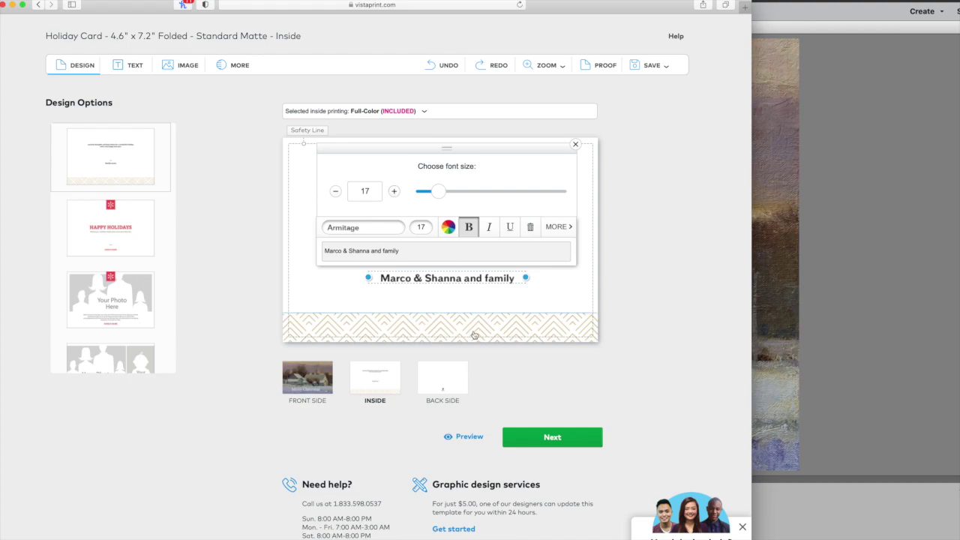
left_click(440, 306)
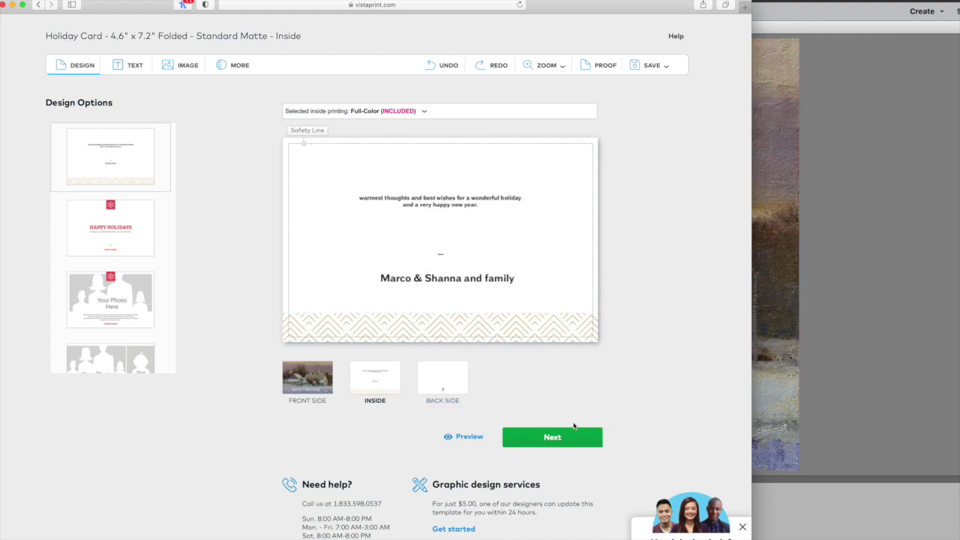
left_click(446, 379)
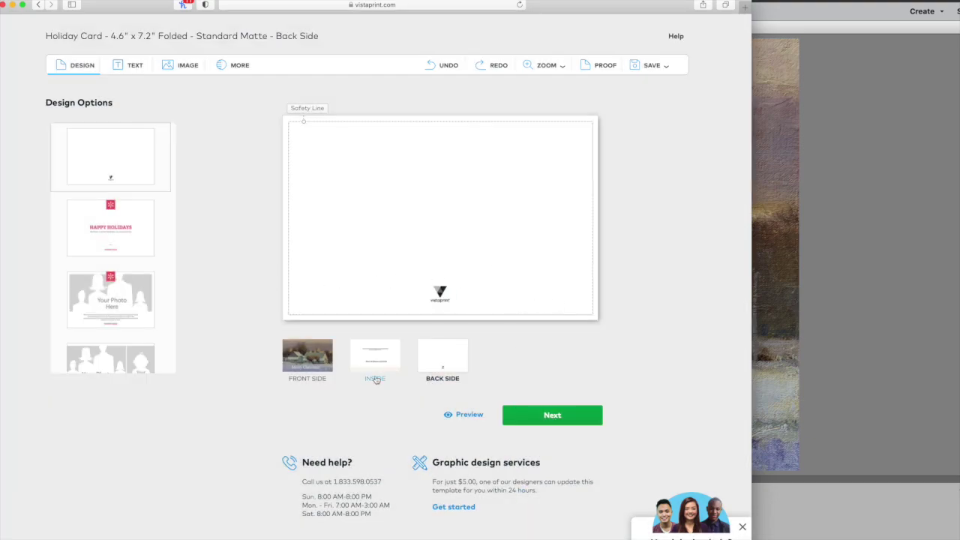
- Check the card's front side, preview the finished card, and continue to Review & Purchase
left_click(314, 355)
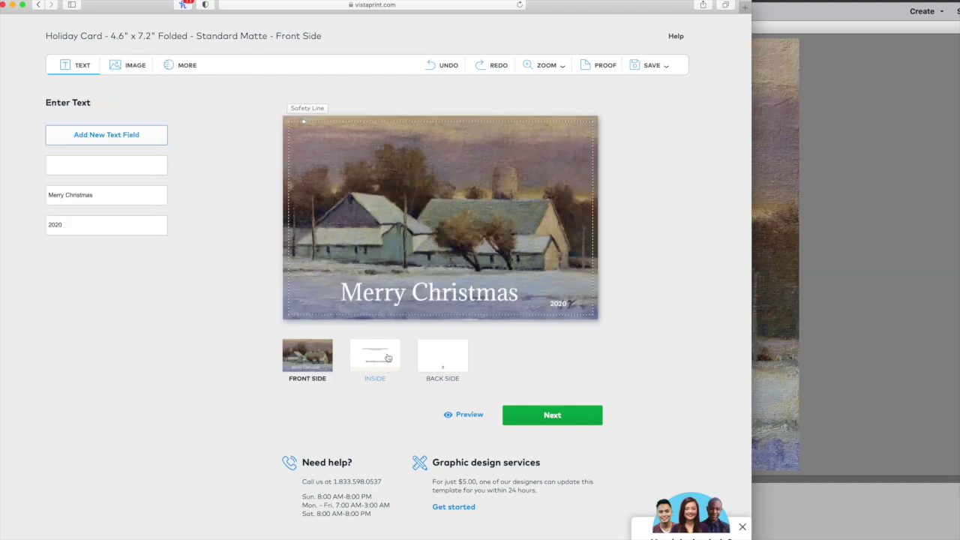
left_click(465, 417)
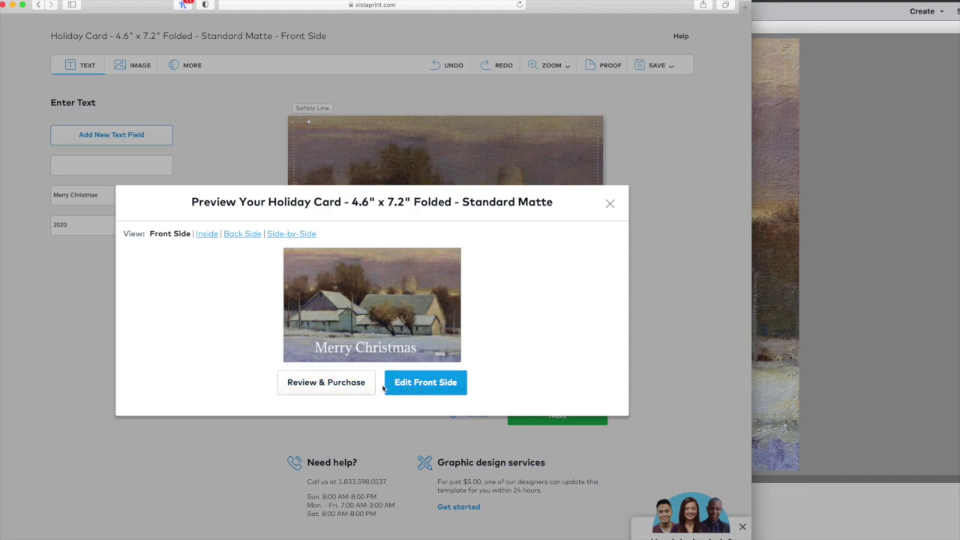
left_click(333, 383)
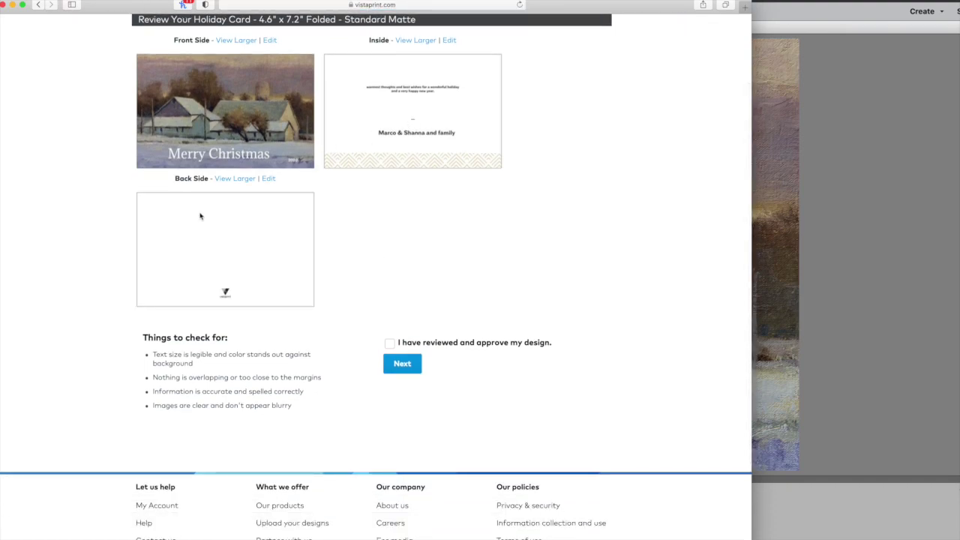
- Approve the reviewed holiday card design and continue
scroll(367, 362, "down", 1)
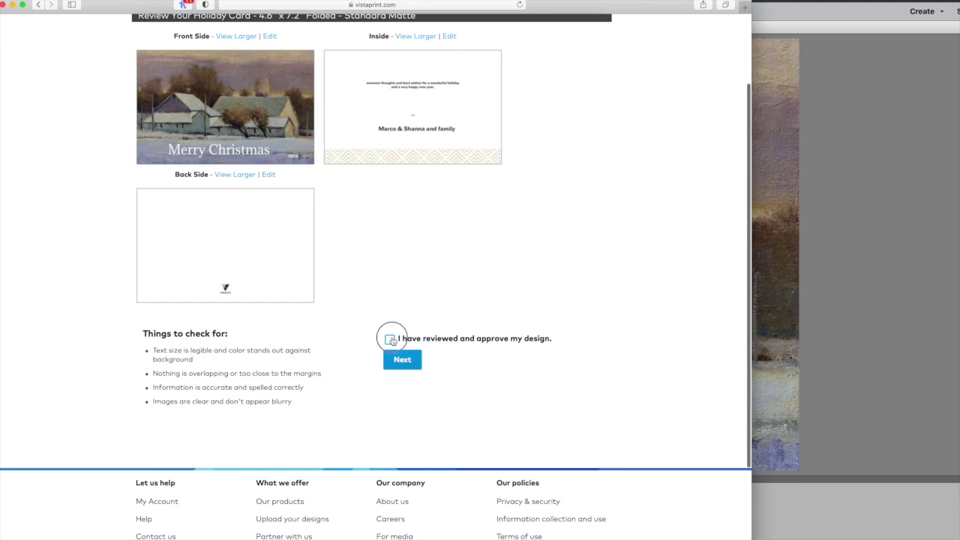
left_click(390, 340)
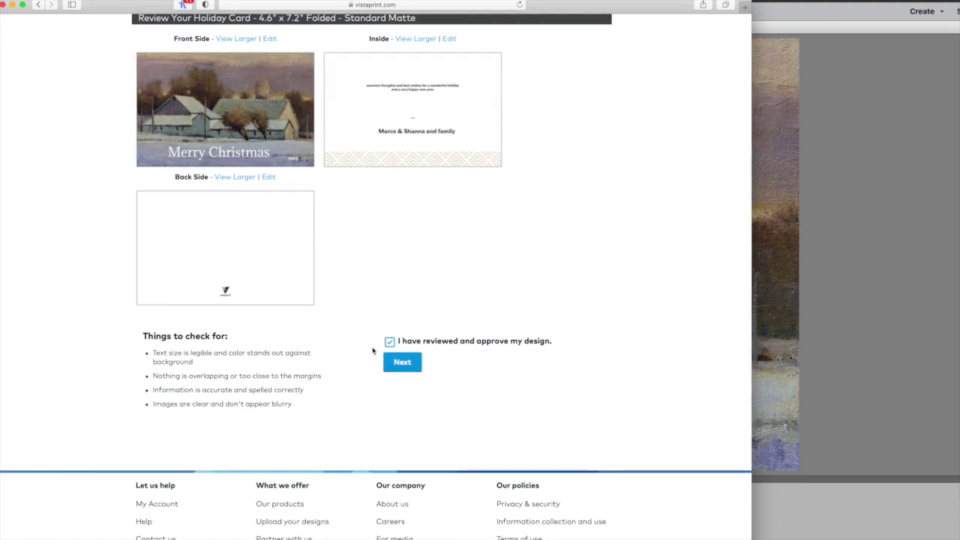
left_click(402, 365)
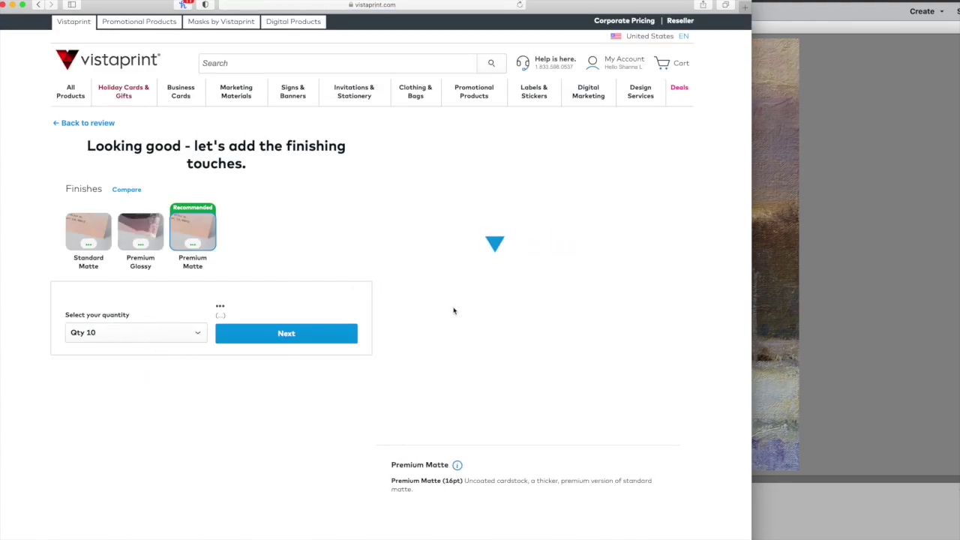
- Change the order quantity from 10 to 20 cards at $45.98 and continue
mouse_move(681, 86)
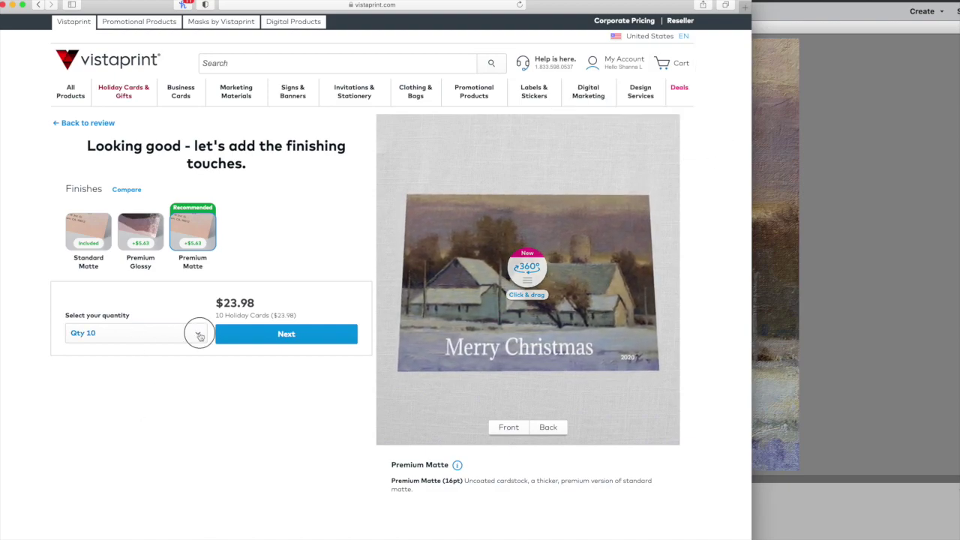
left_click(145, 334)
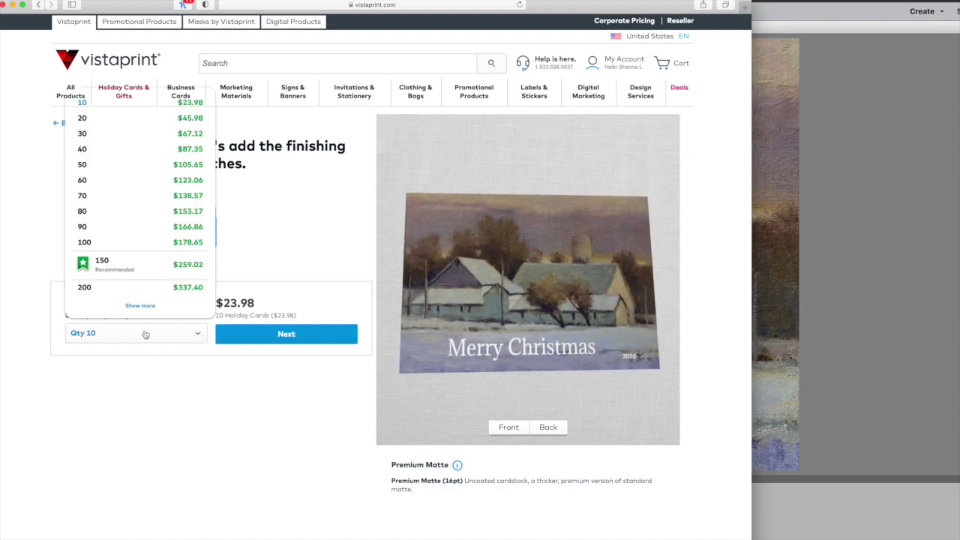
left_click(107, 120)
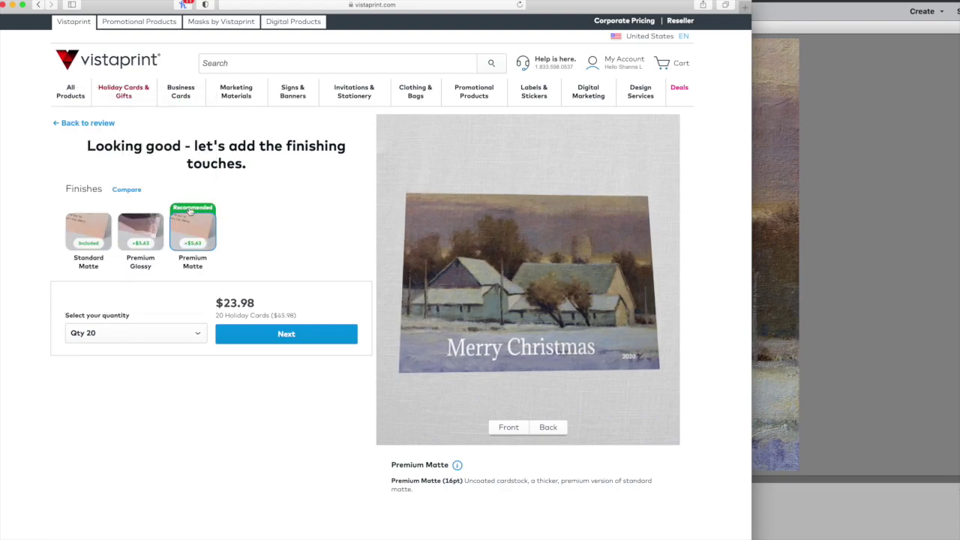
left_click(286, 336)
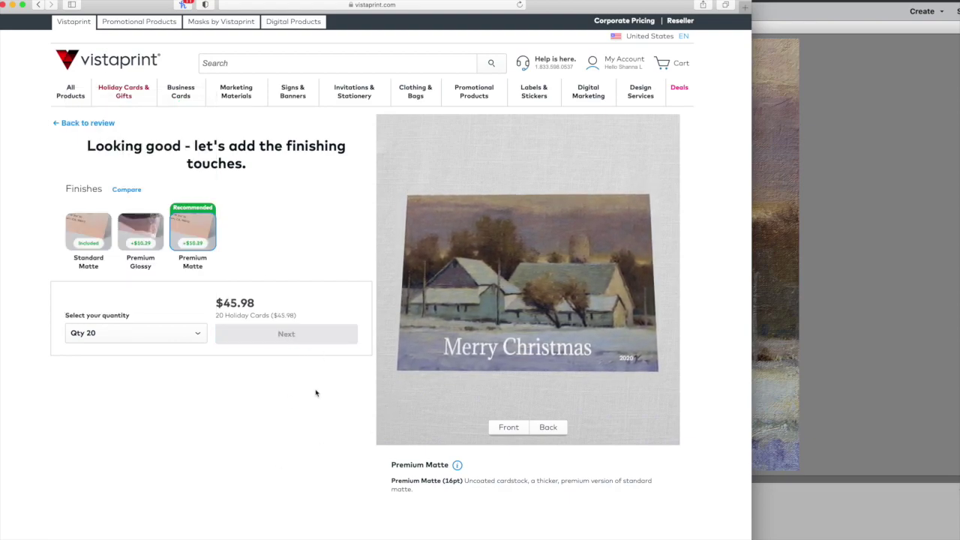
scroll(353, 383, "down", 1)
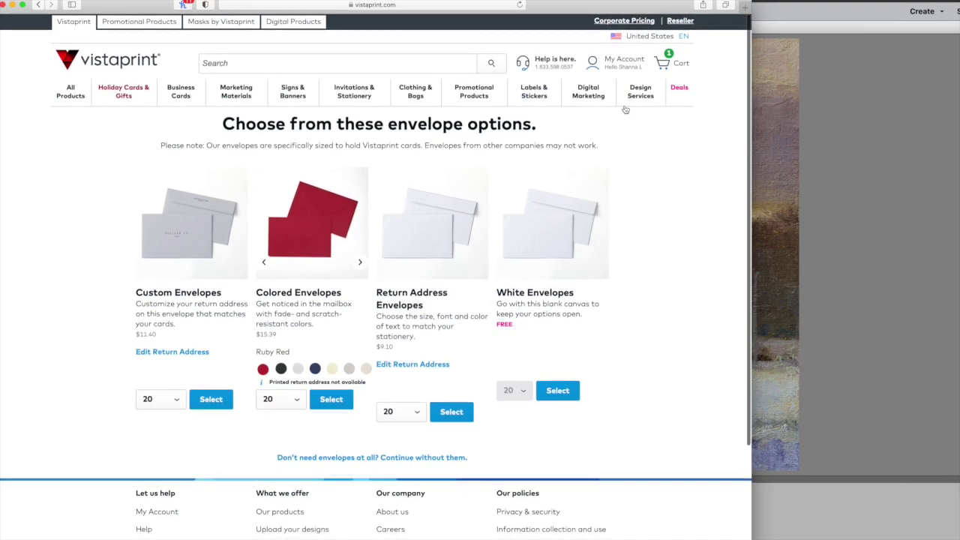
- View the cart with 20 Premium Matte cards at $45.98 and run Honey's coupon finder
mouse_move(620, 111)
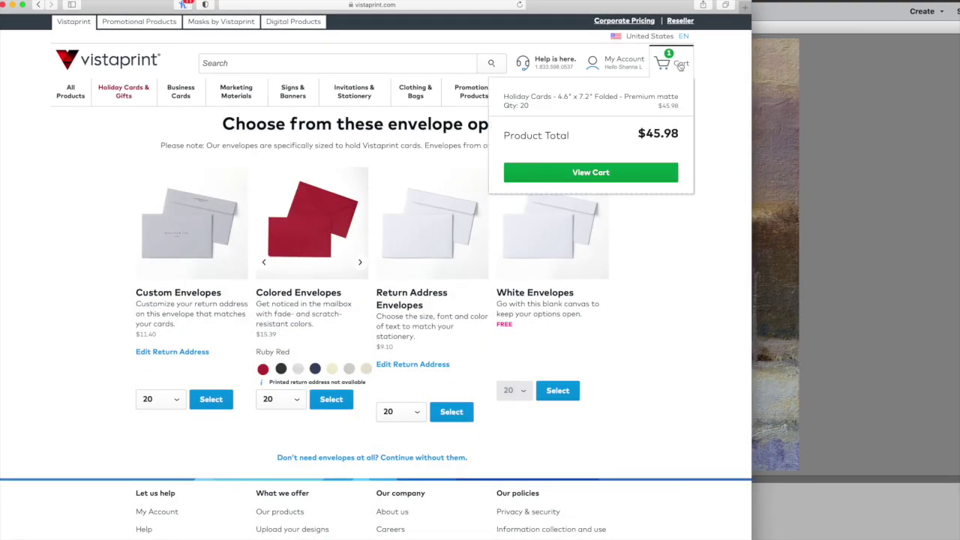
left_click(679, 65)
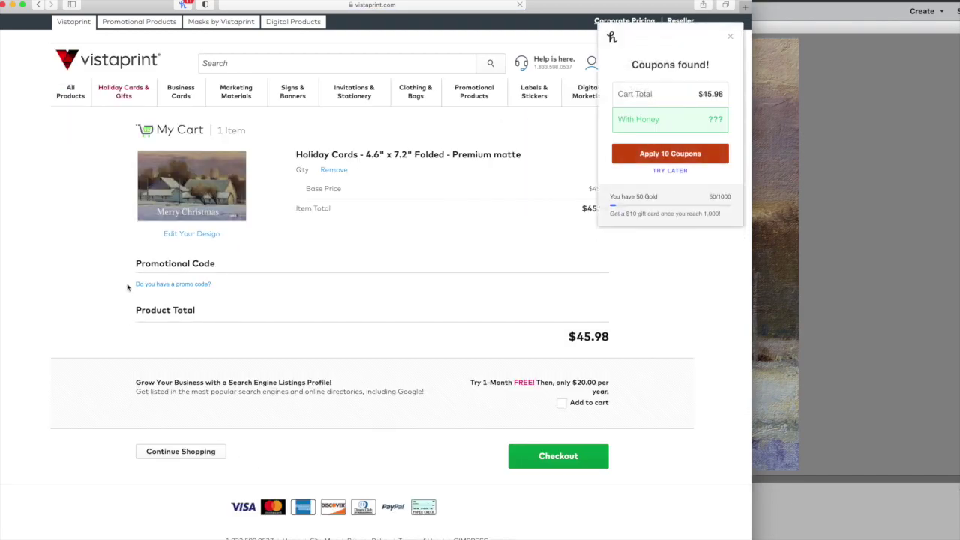
scroll(142, 209, "down", 1)
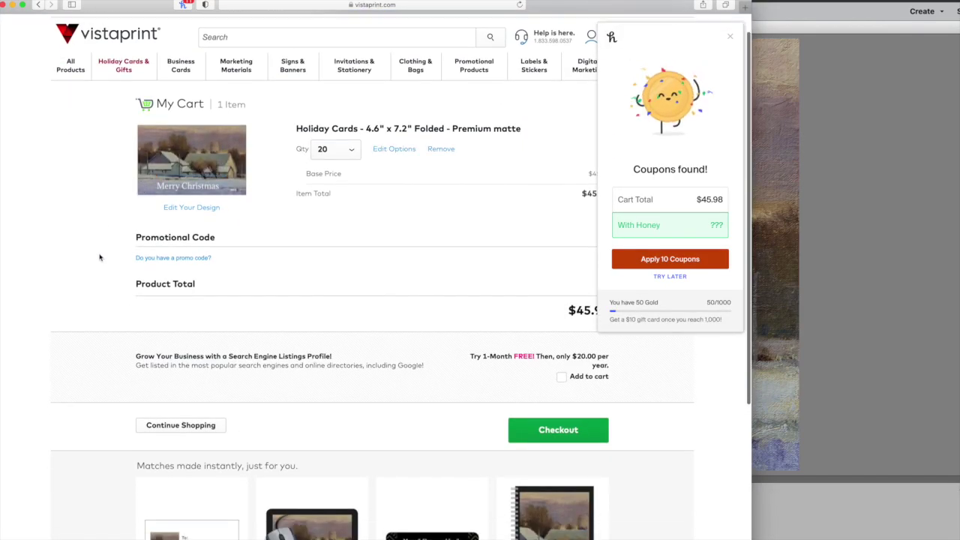
scroll(99, 255, "down", 5)
scroll(100, 257, "up", 5)
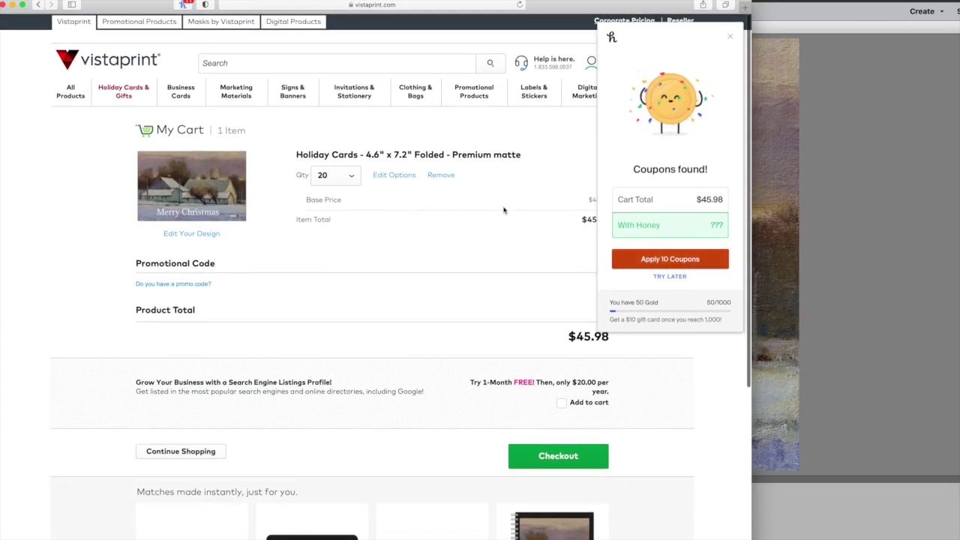
left_click(653, 260)
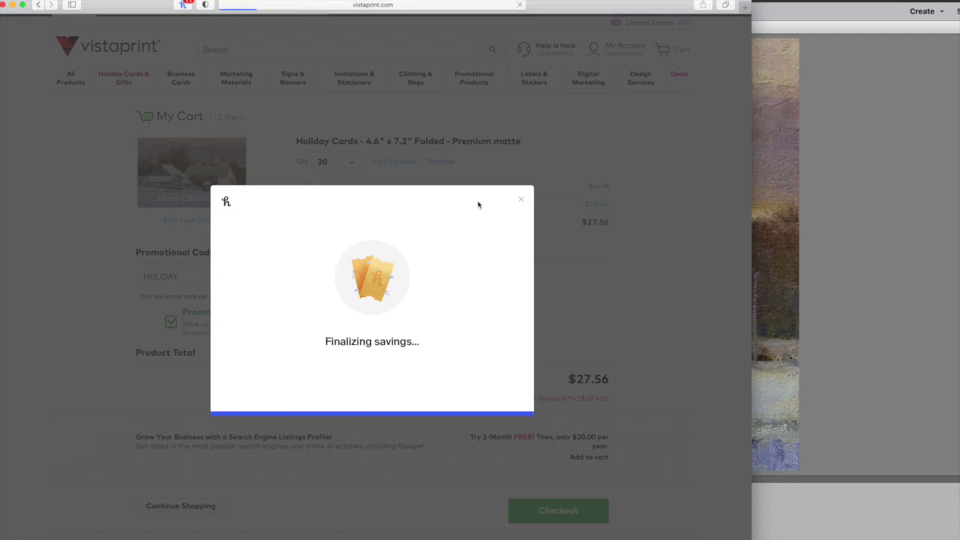
- Close Honey's savings dialogs, leaving promo HOLIDAYCARDS applied and the cart at $27.56
left_click(519, 198)
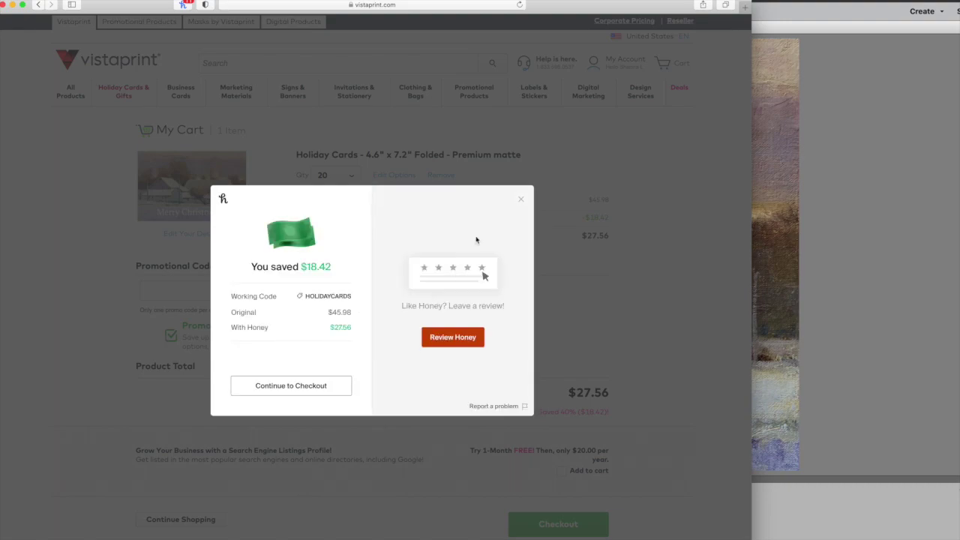
left_click(520, 199)
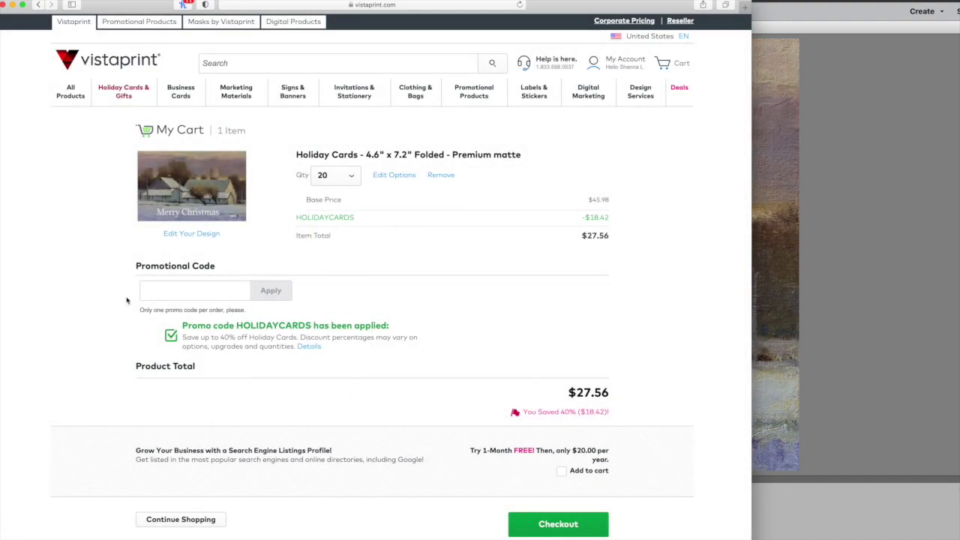
left_click(161, 291)
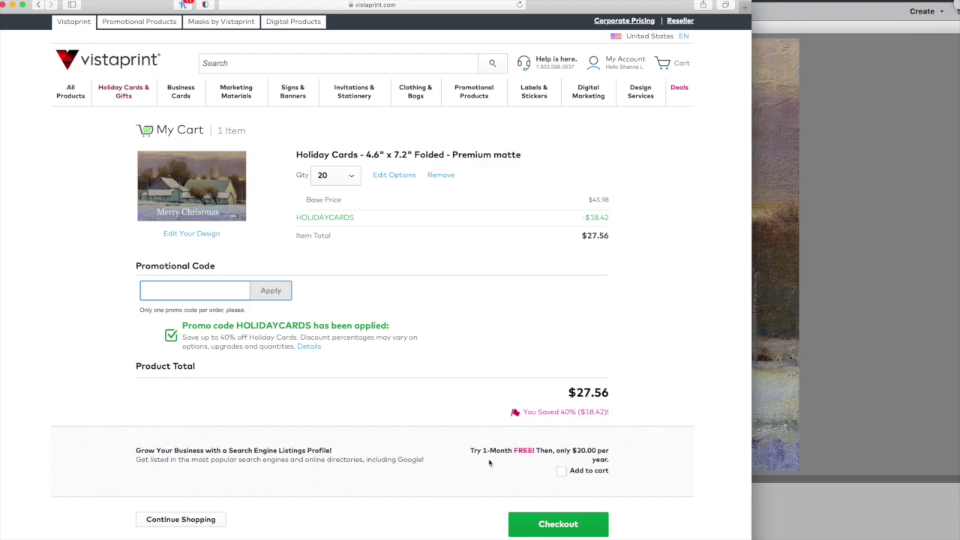
scroll(489, 462, "down", 3)
scroll(441, 450, "down", 2)
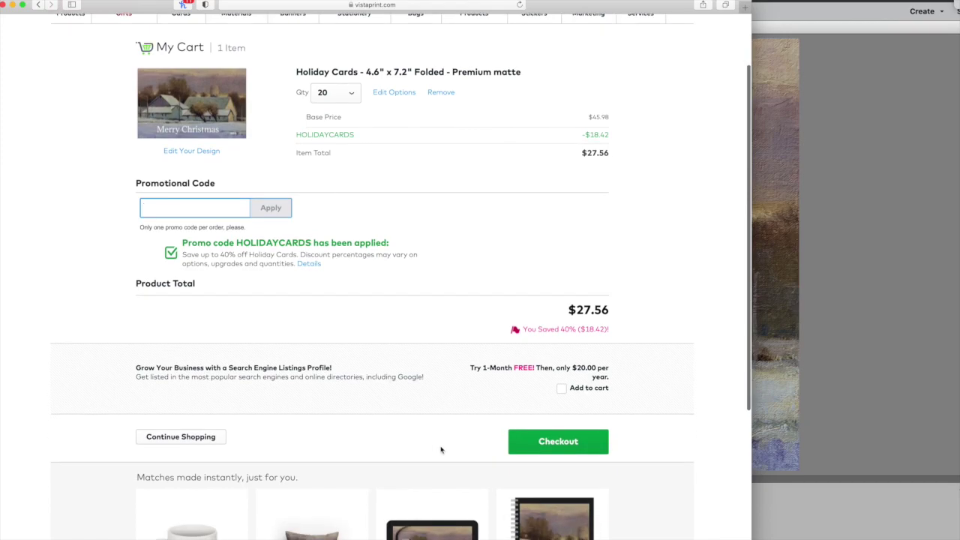
scroll(441, 450, "down", 3)
scroll(440, 419, "down", 5)
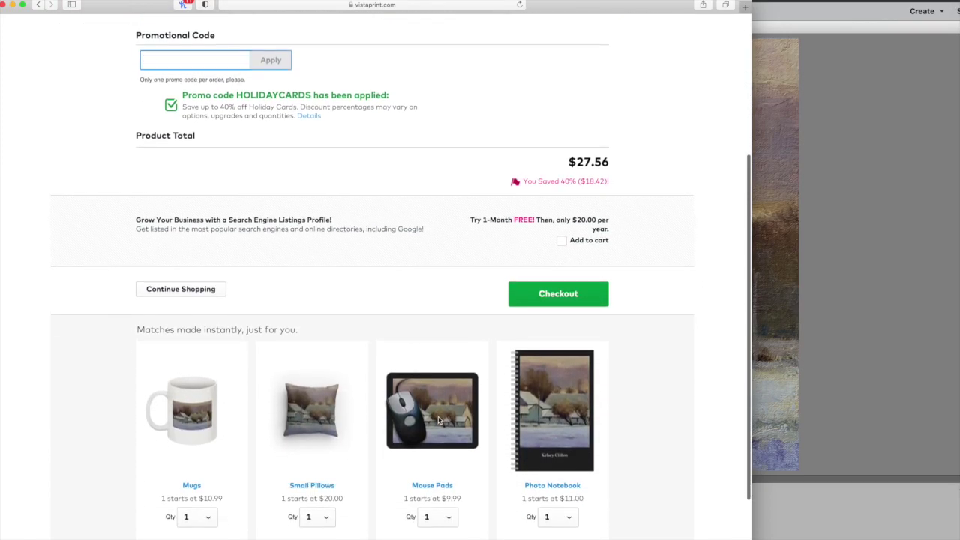
scroll(439, 420, "down", 5)
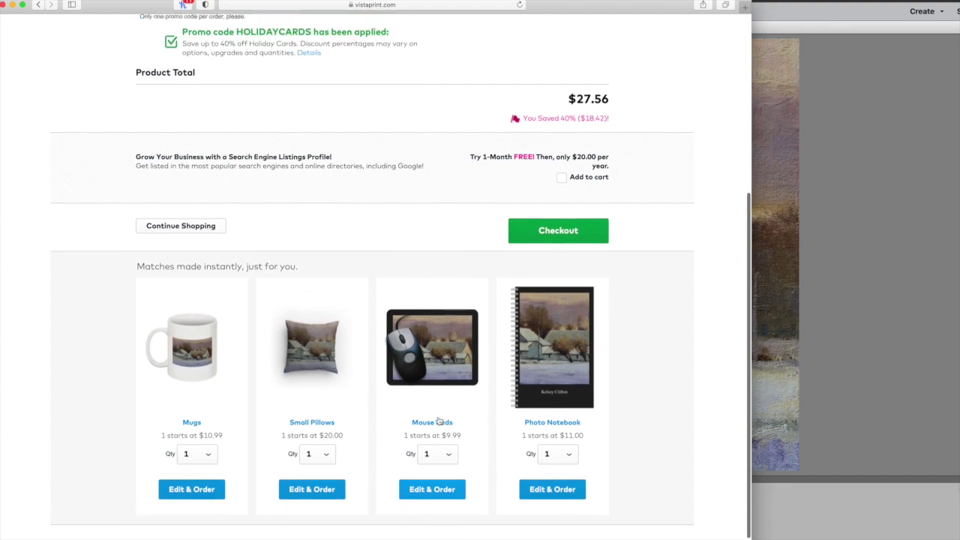
scroll(439, 422, "up", 2)
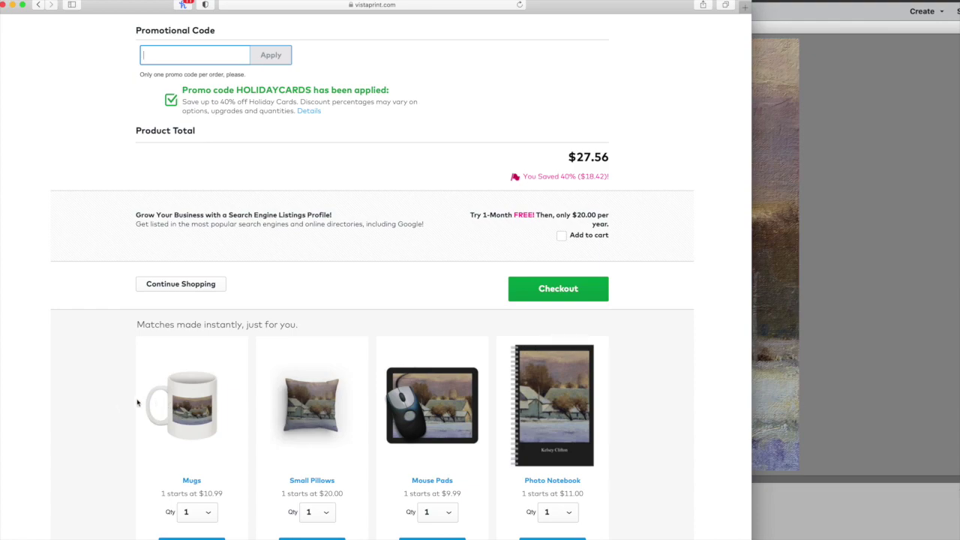
scroll(137, 402, "down", 5)
scroll(137, 402, "up", 10)
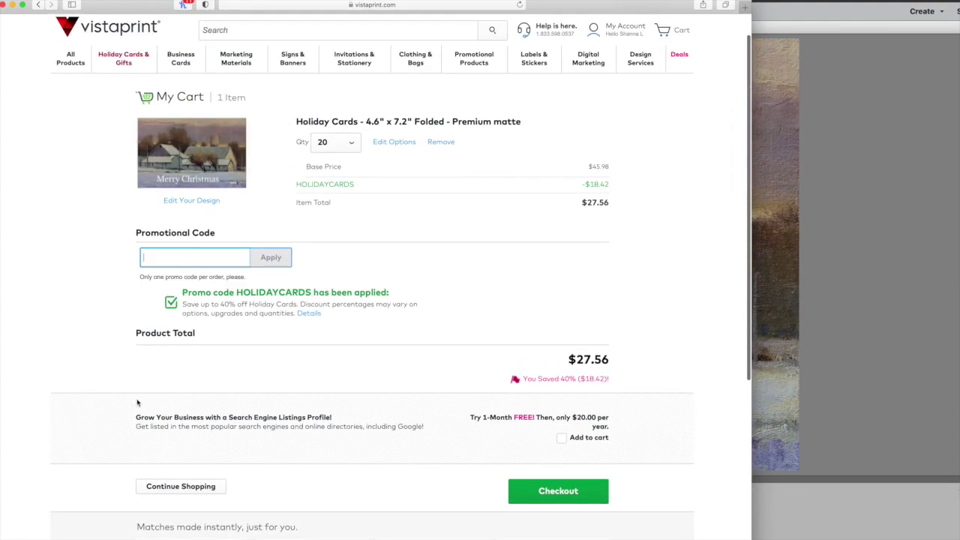
scroll(137, 403, "up", 1)
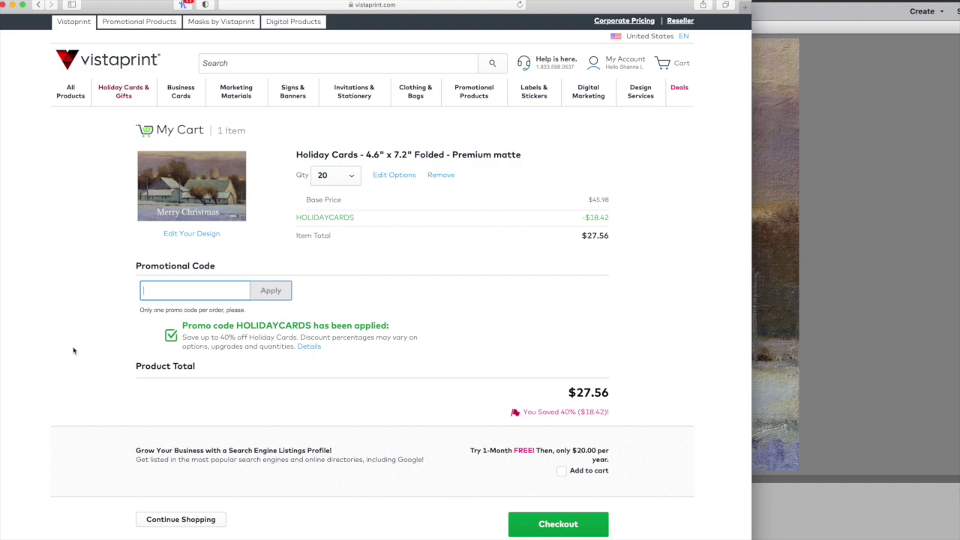
scroll(215, 373, "down", 1)
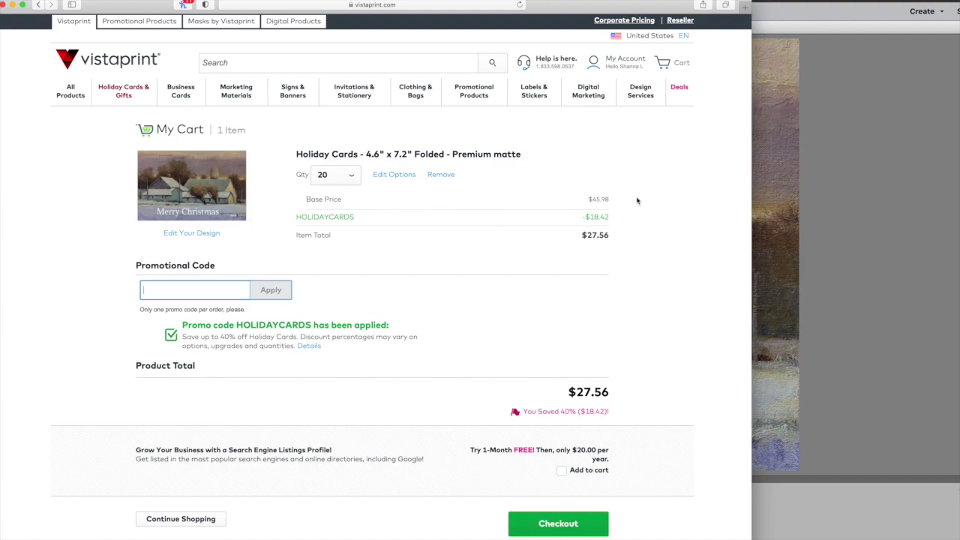
scroll(627, 217, "up", 1)
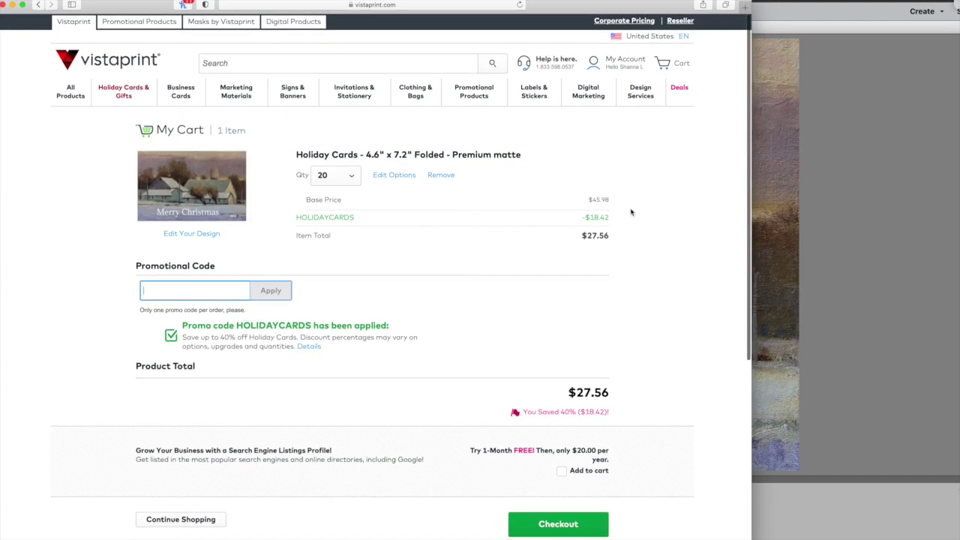